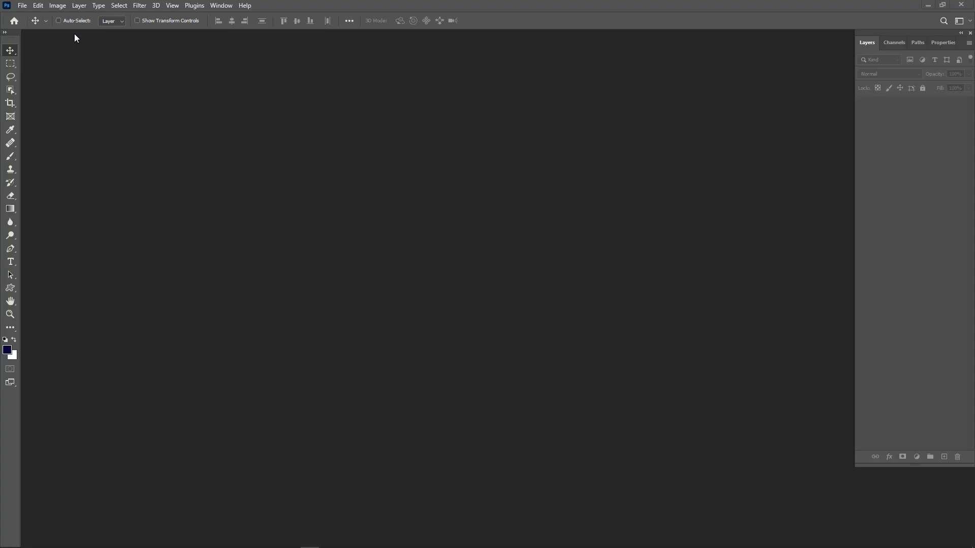
- Create a new blank white document, 2000 × 1500 px at 300 ppi
{"action": "left_click", "coordinate": [27, 6]}
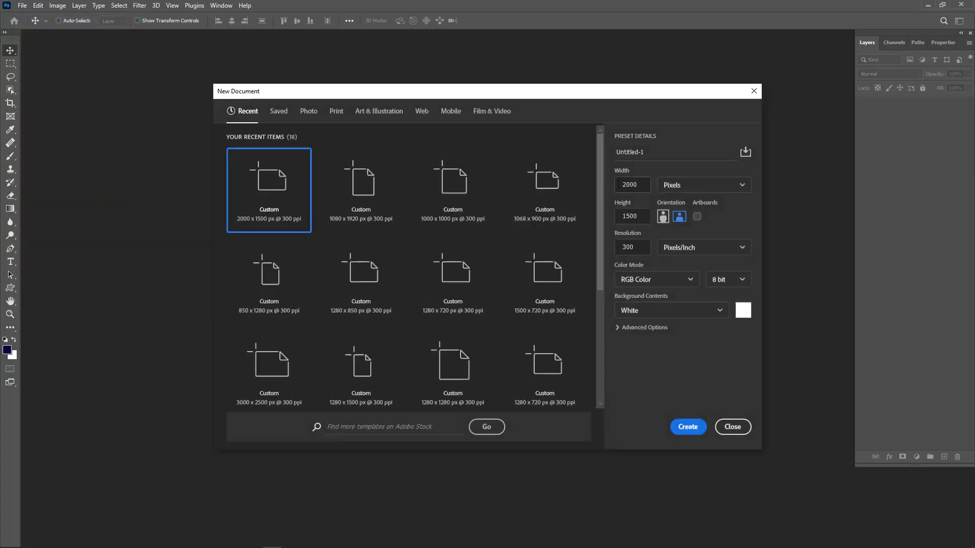
{"action": "left_click", "coordinate": [642, 186]}
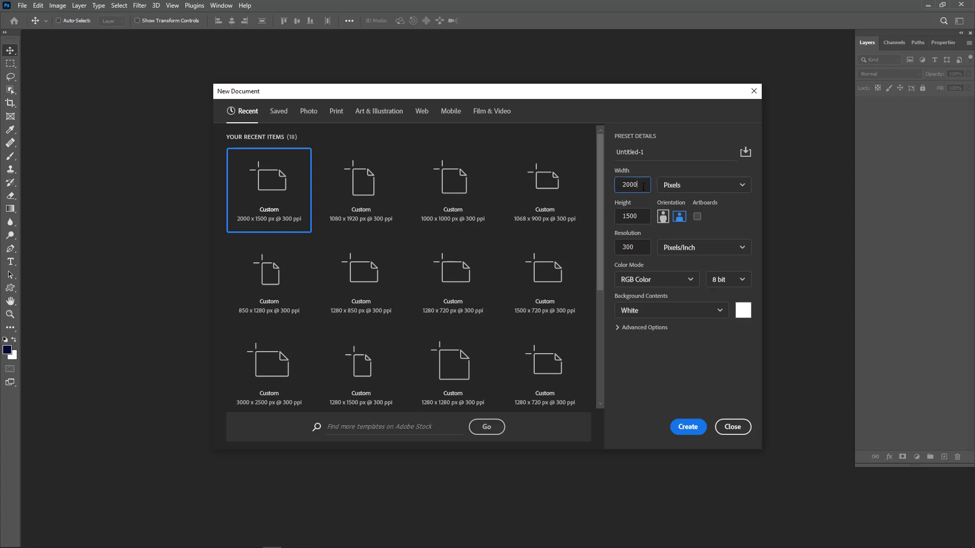
{"action": "left_click", "coordinate": [641, 215]}
{"action": "left_click", "coordinate": [689, 427]}
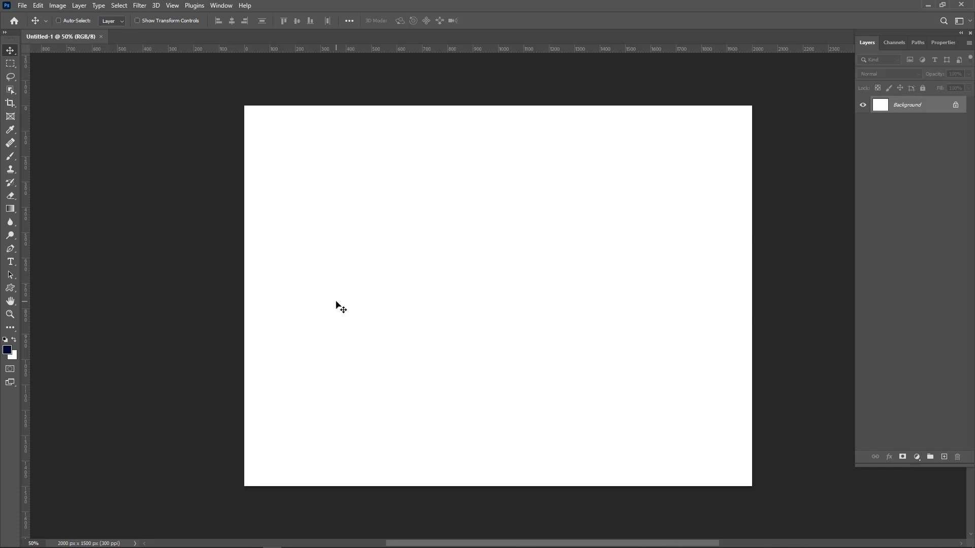
- Set the type to black Impact, then type and commit 'FOLD' on the canvas
{"action": "left_click", "coordinate": [10, 262]}
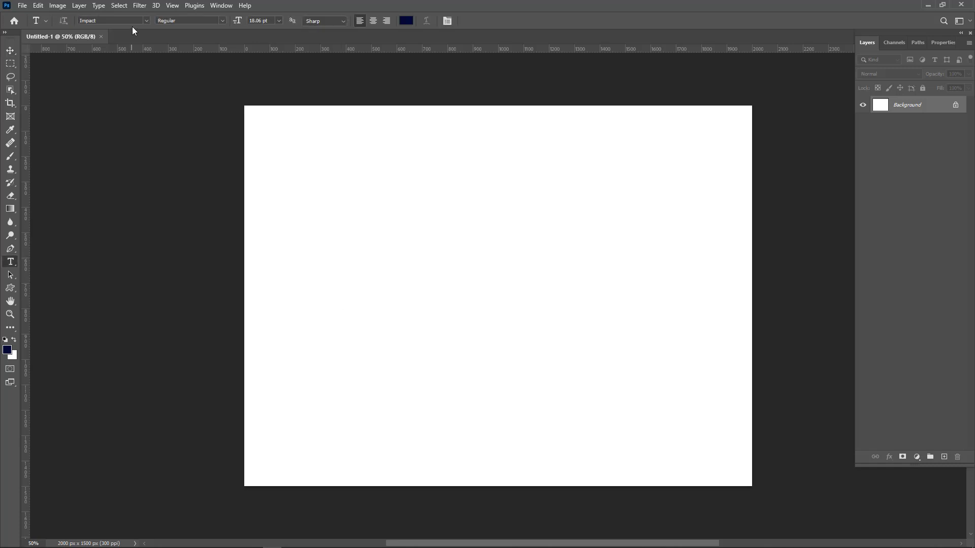
{"action": "left_click", "coordinate": [146, 20]}
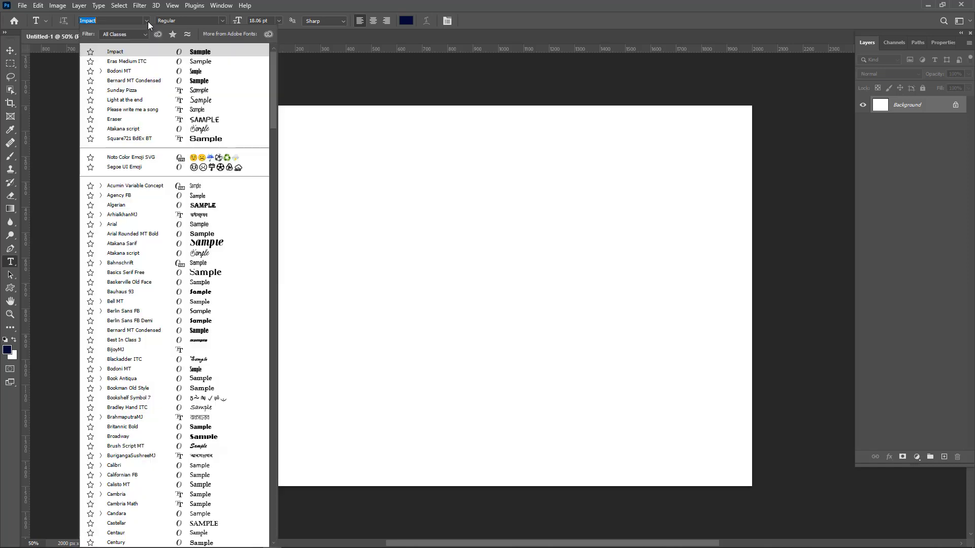
{"action": "key", "text": "Escape"}
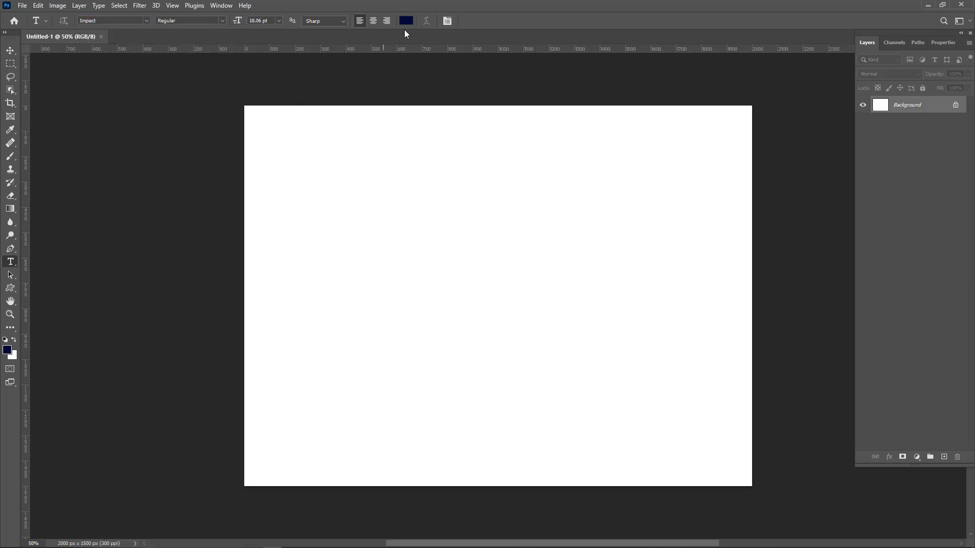
{"action": "left_click", "coordinate": [406, 21]}
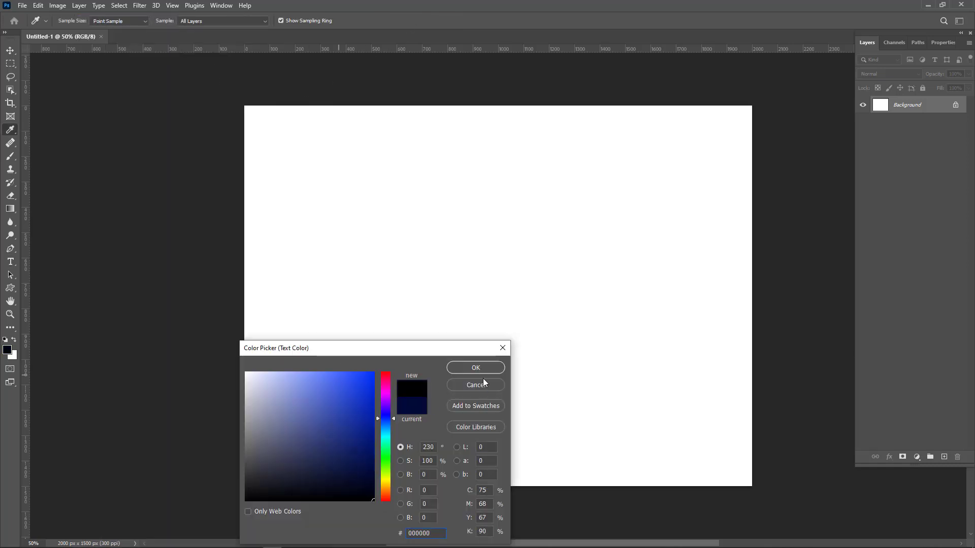
{"action": "left_click", "coordinate": [476, 368]}
{"action": "left_click", "coordinate": [340, 288]}
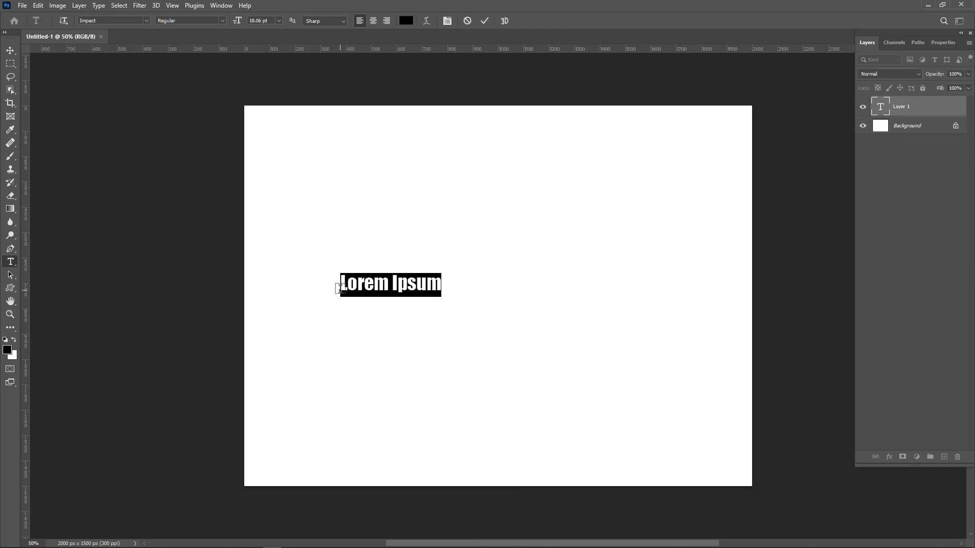
{"action": "type", "text": "FO"}
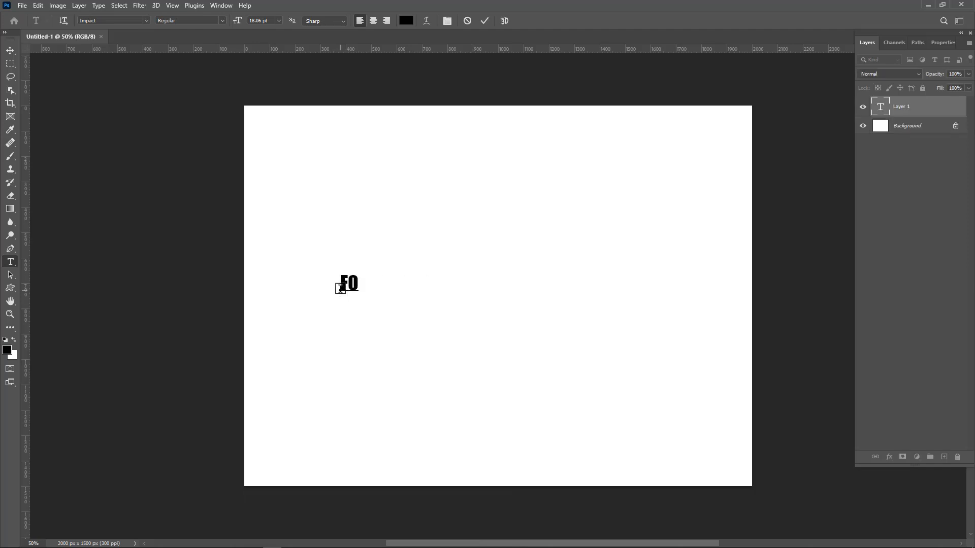
{"action": "type", "text": "LD"}
{"action": "left_click", "coordinate": [485, 23]}
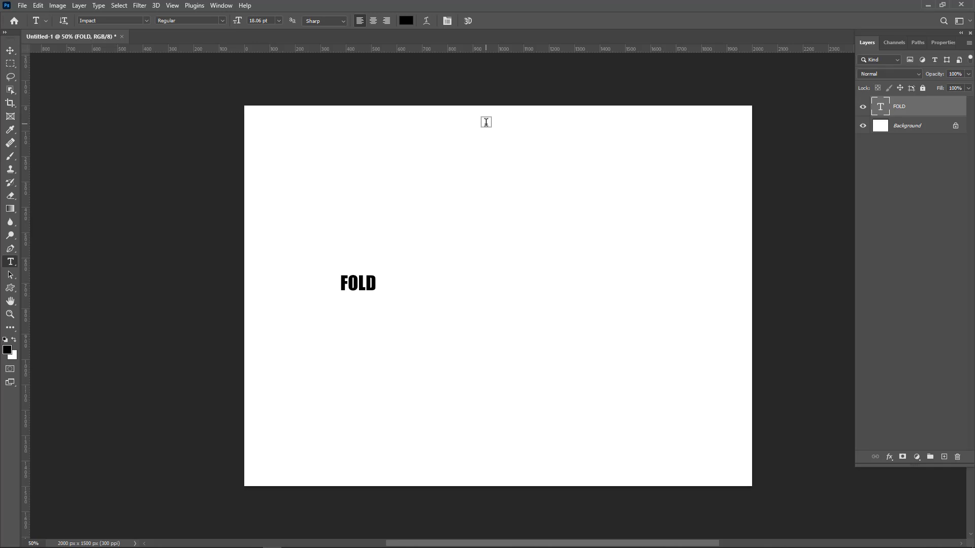
- Scale FOLD up to fill most of the canvas width, then nudge it slightly right
{"action": "key", "text": "ctrl+t"}
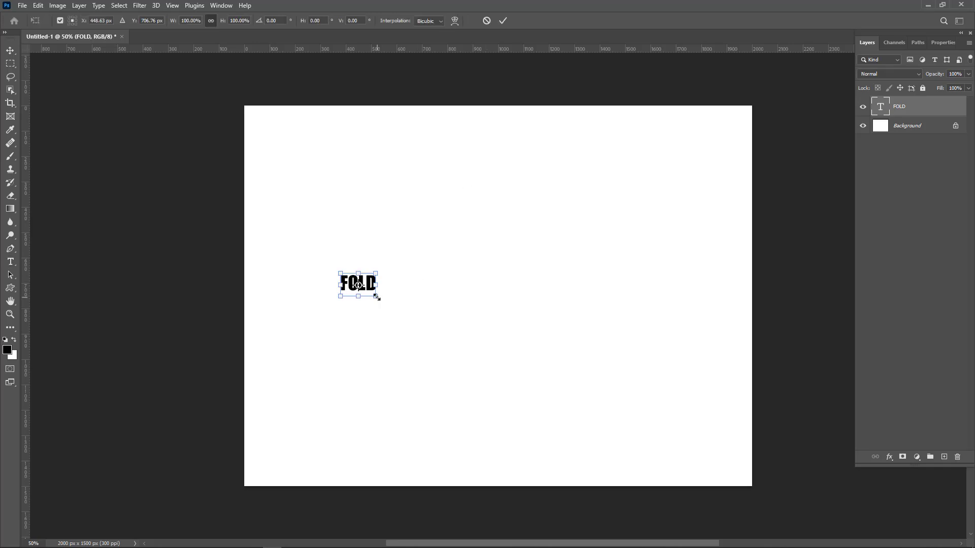
{"action": "left_click_drag", "start_coordinate": [377, 297], "coordinate": [851, 407]}
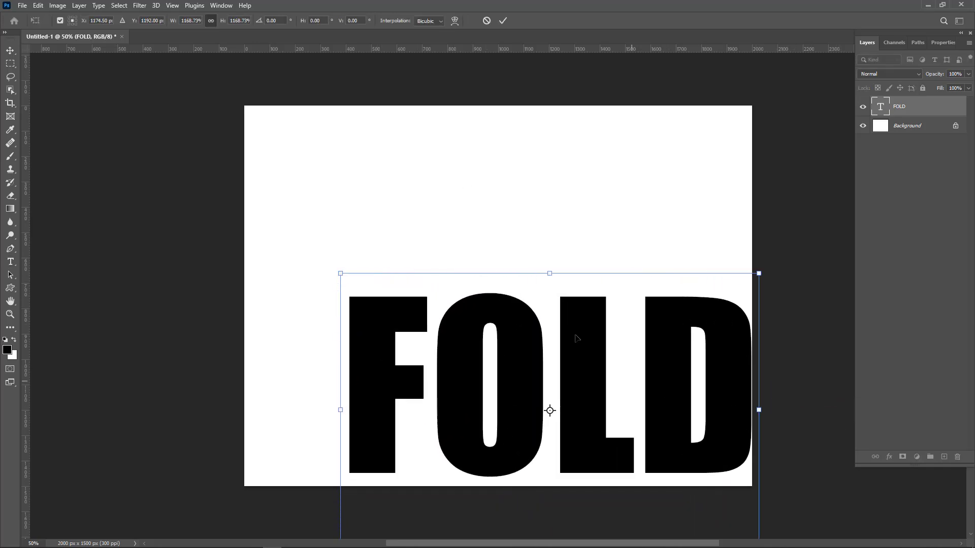
{"action": "left_click_drag", "start_coordinate": [576, 338], "coordinate": [512, 239]}
{"action": "left_click_drag", "start_coordinate": [697, 311], "coordinate": [732, 311]}
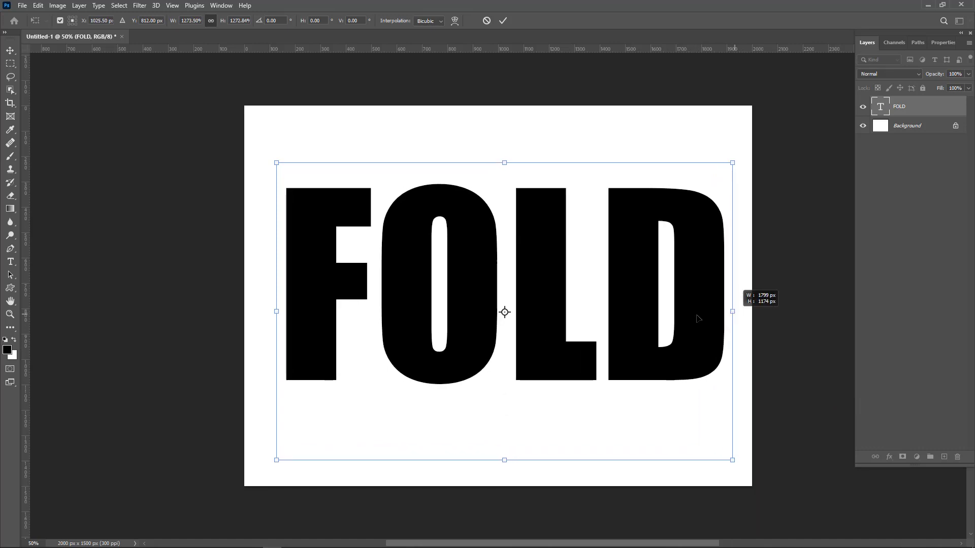
{"action": "left_click_drag", "start_coordinate": [594, 314], "coordinate": [588, 325]}
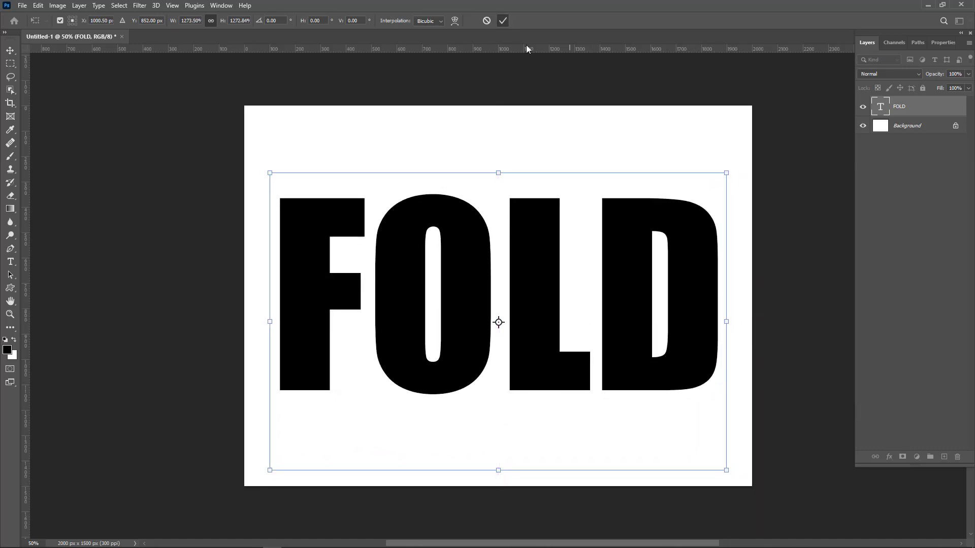
{"action": "key", "text": "Return"}
{"action": "key", "text": "t"}
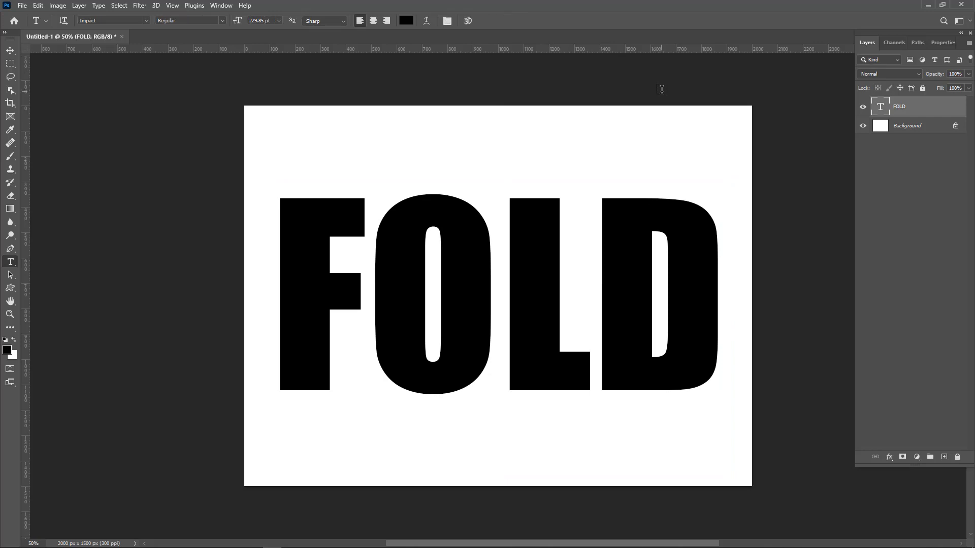
{"action": "key", "text": "v"}
{"action": "key", "text": "shift+Right"}
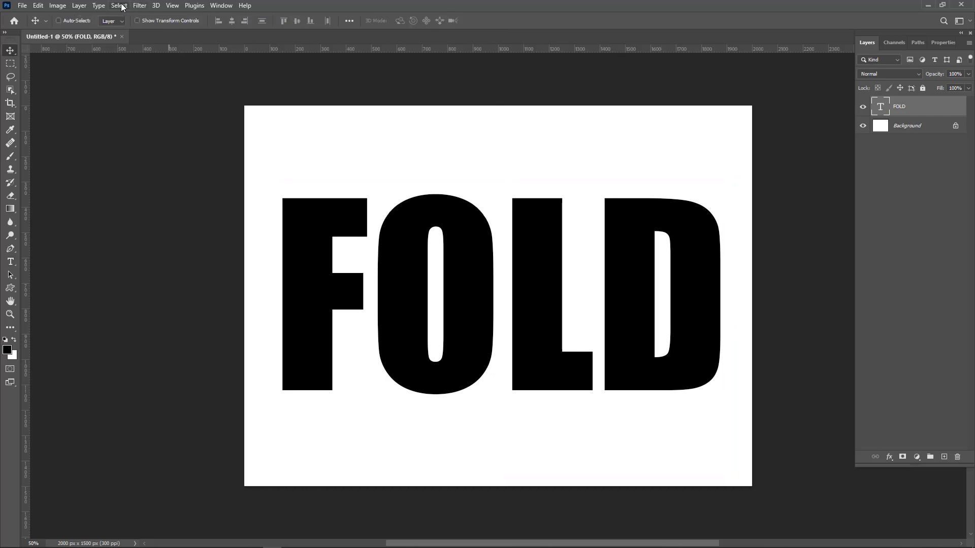
- Centre FOLD vertically on the canvas using Select All and Align Vertical Centers, then deselect
{"action": "left_click", "coordinate": [121, 6]}
{"action": "left_click", "coordinate": [122, 16]}
{"action": "left_click", "coordinate": [298, 22]}
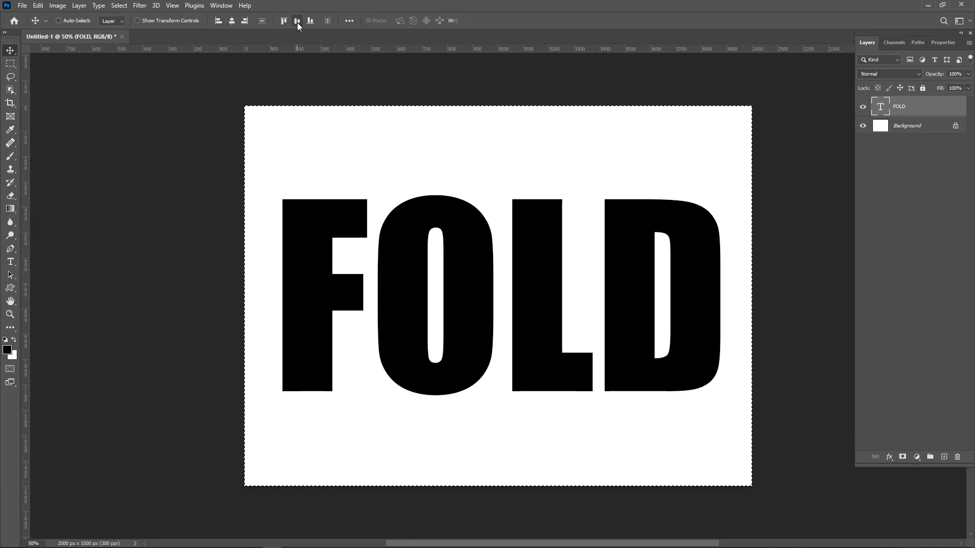
{"action": "left_click", "coordinate": [120, 6]}
{"action": "left_click", "coordinate": [128, 25]}
- Add a horizontal guide at 750 px through the middle of FOLD
{"action": "left_click", "coordinate": [173, 5]}
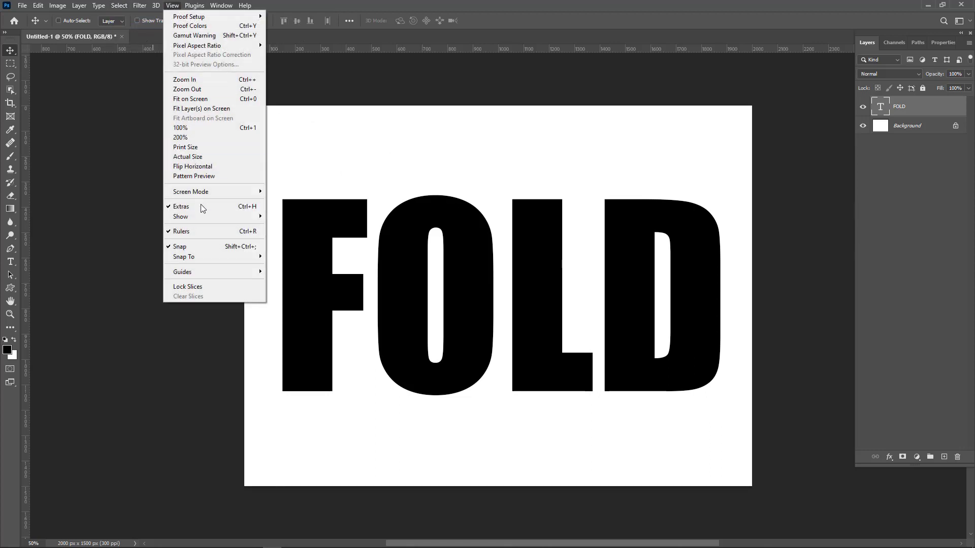
{"action": "mouse_move", "coordinate": [183, 272]}
{"action": "left_click", "coordinate": [303, 329]}
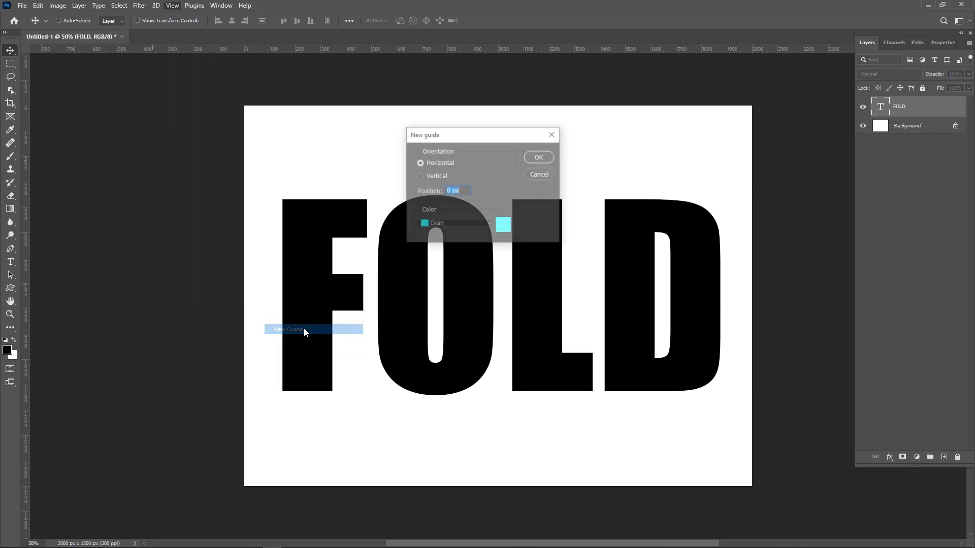
{"action": "left_click", "coordinate": [419, 163]}
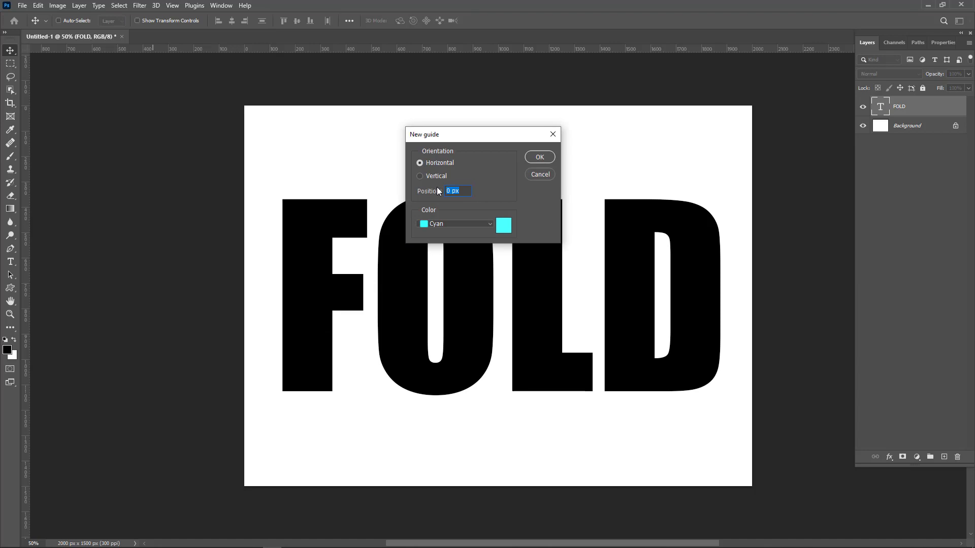
{"action": "type", "text": "750"}
{"action": "left_click", "coordinate": [536, 159]}
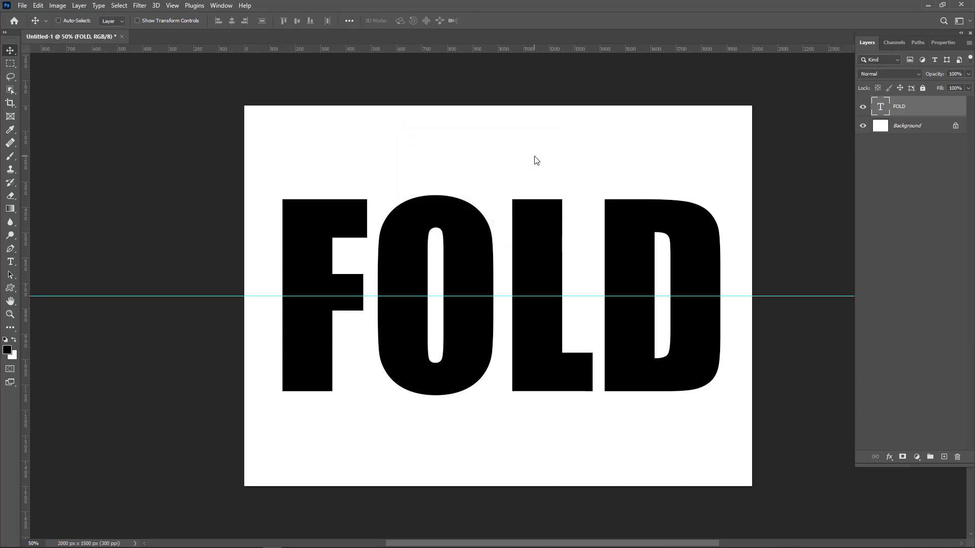
- Rasterize the FOLD type and cut its top half above the guide onto Layer 1
{"action": "left_click", "coordinate": [10, 68]}
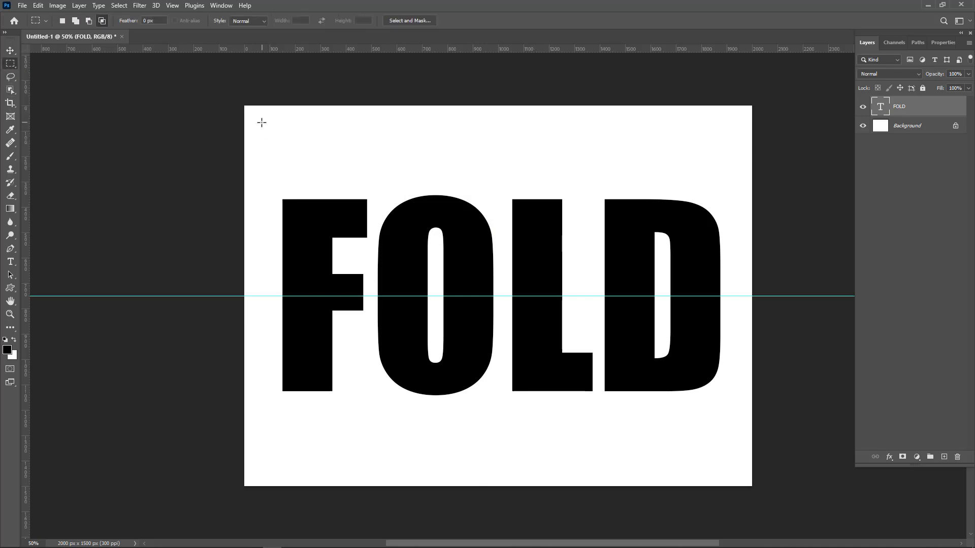
{"action": "right_click", "coordinate": [916, 115]}
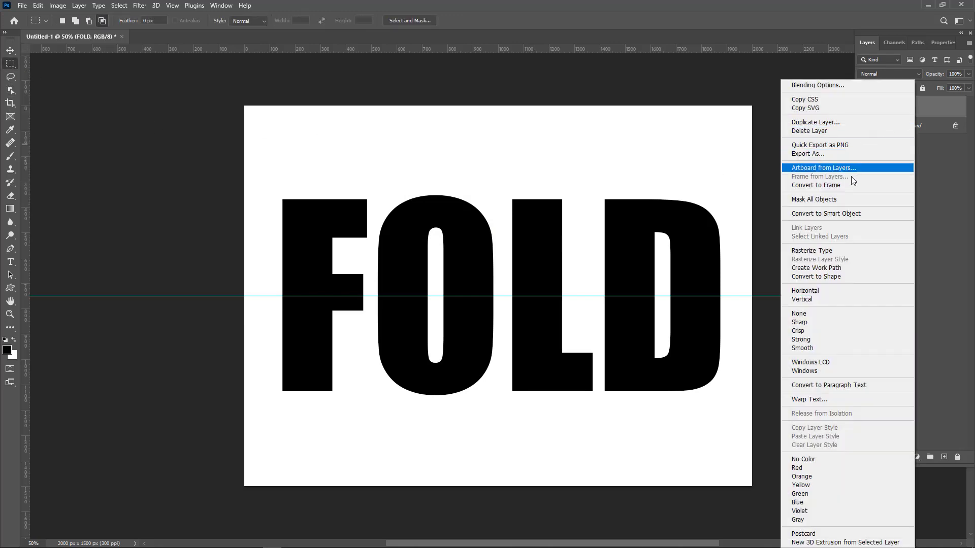
{"action": "left_click", "coordinate": [833, 250]}
{"action": "left_click_drag", "start_coordinate": [244, 141], "coordinate": [801, 296]}
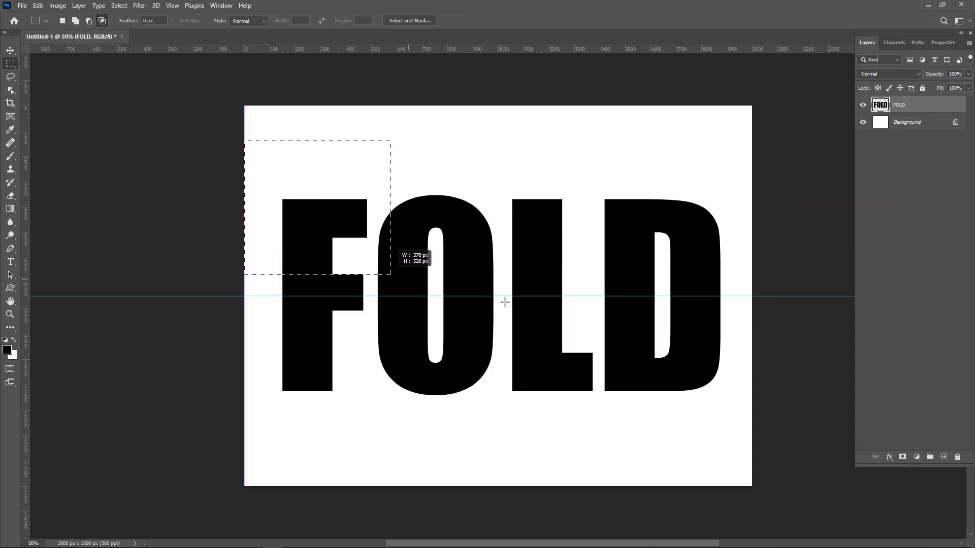
{"action": "right_click", "coordinate": [544, 208]}
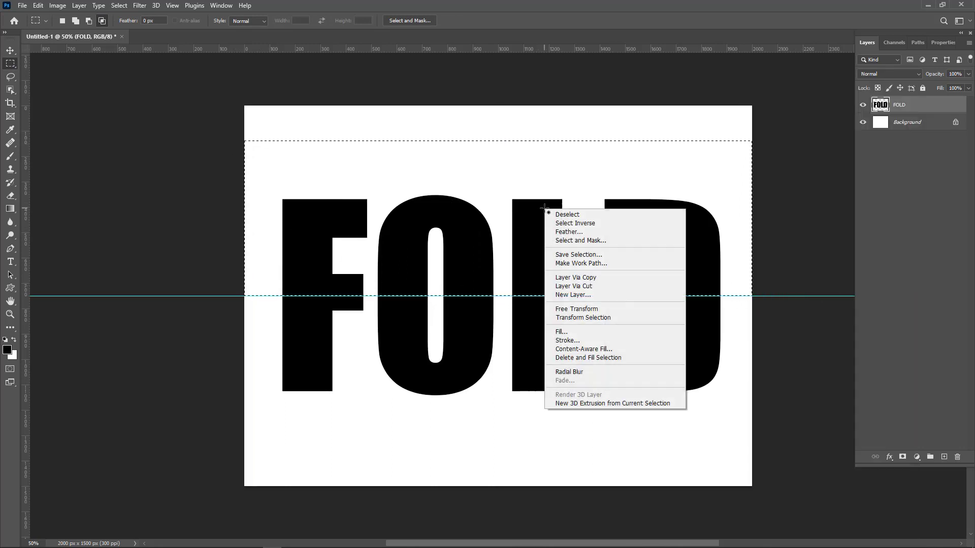
{"action": "left_click", "coordinate": [573, 287]}
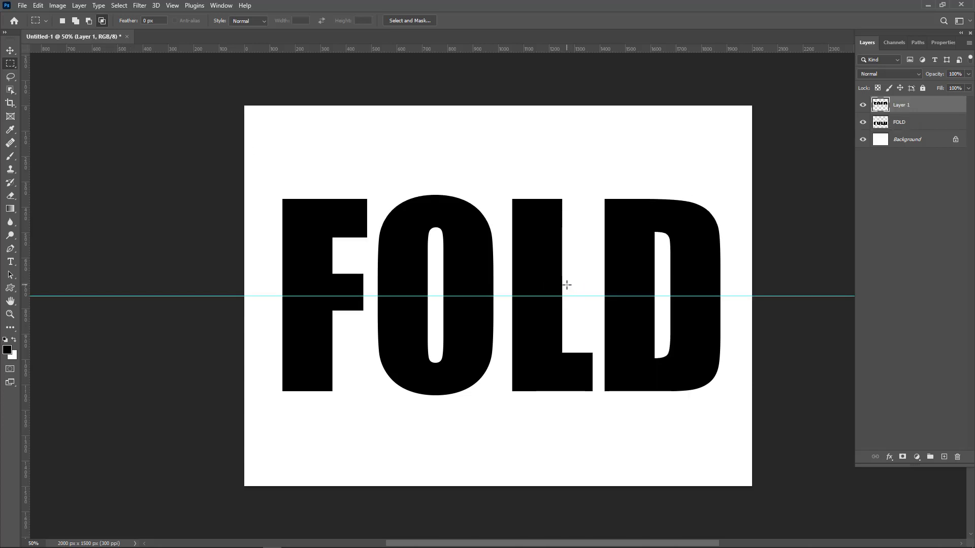
- Taper the top half of FOLD with a perspective transform, pulling the top corners inward
{"action": "left_click", "coordinate": [9, 51]}
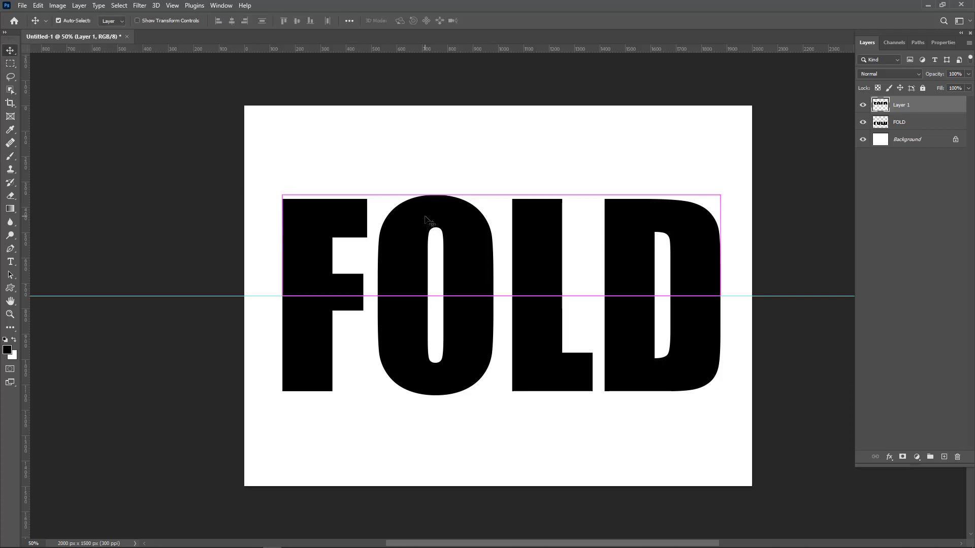
{"action": "key", "text": "ctrl+t"}
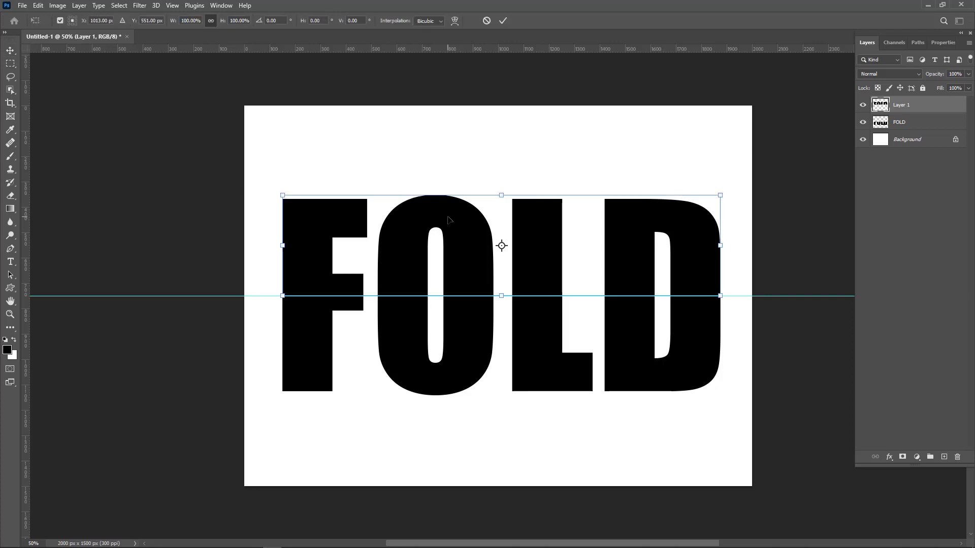
{"action": "right_click", "coordinate": [535, 229]}
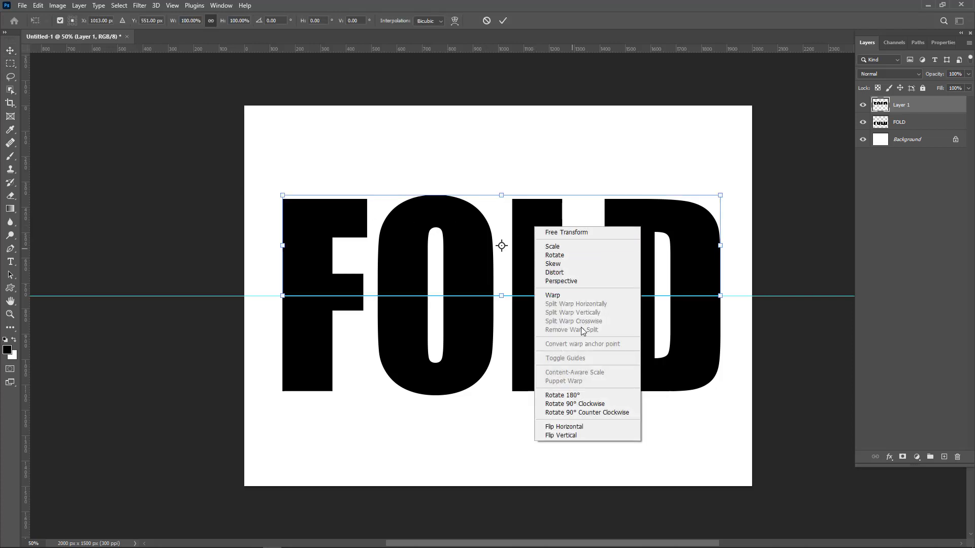
{"action": "left_click", "coordinate": [573, 282]}
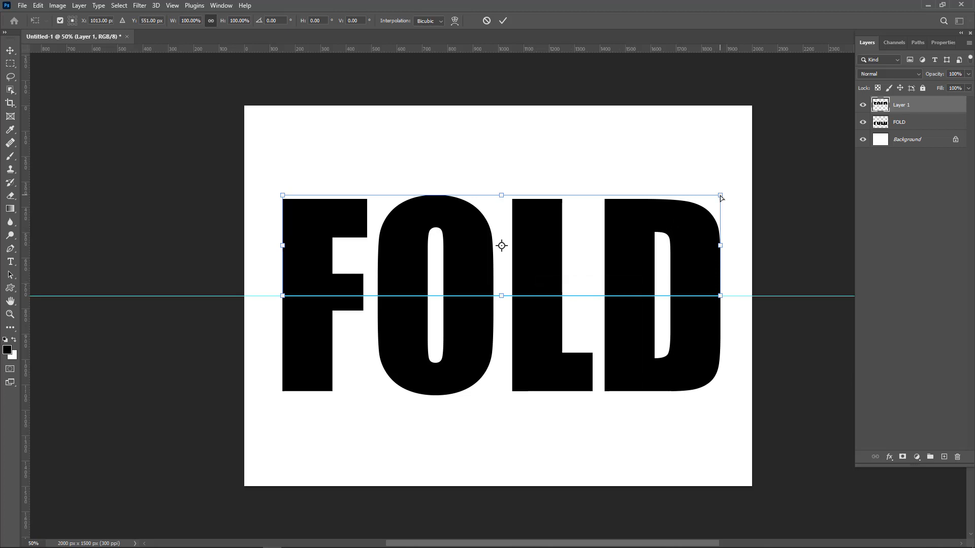
{"action": "left_click_drag", "start_coordinate": [720, 196], "coordinate": [670, 203]}
- Shorten the top half to about 78% height, narrow its top edge further, and commit
{"action": "right_click", "coordinate": [528, 254]}
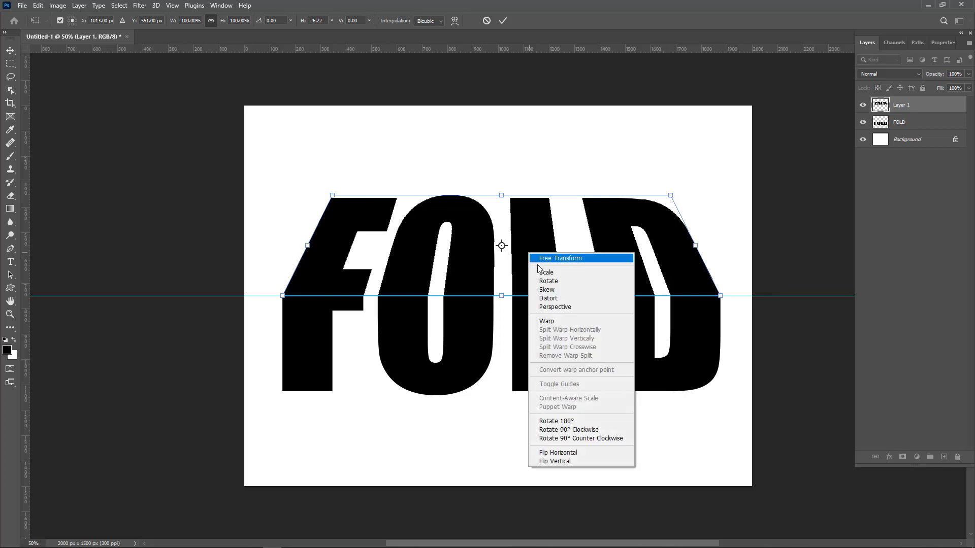
{"action": "left_click", "coordinate": [543, 273]}
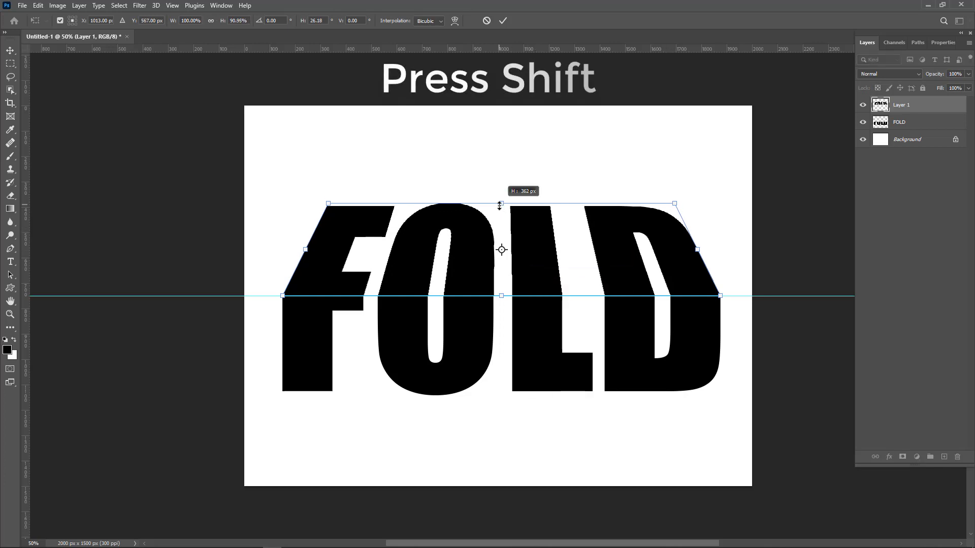
{"action": "left_click_drag", "start_coordinate": [501, 196], "coordinate": [501, 217]}
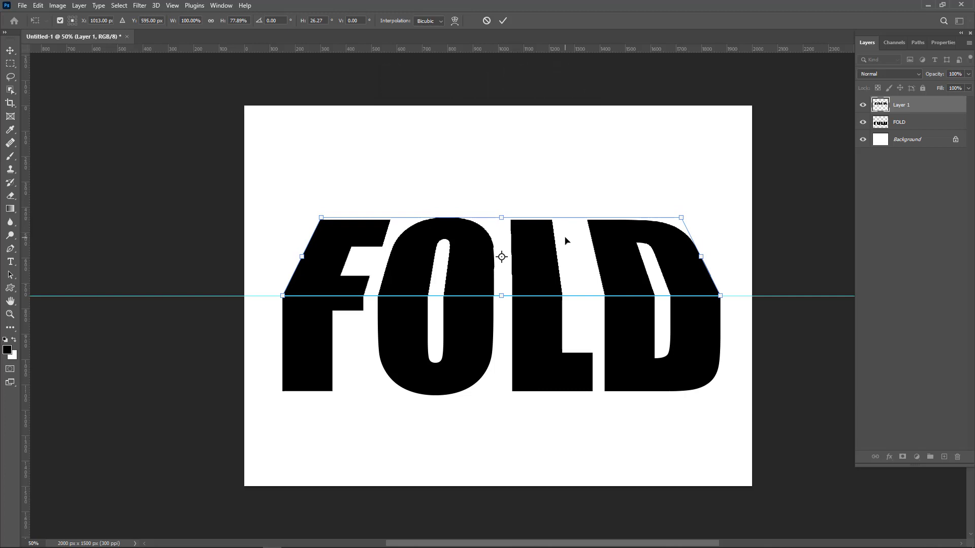
{"action": "right_click", "coordinate": [565, 240]}
{"action": "left_click", "coordinate": [602, 294]}
{"action": "left_click_drag", "start_coordinate": [685, 220], "coordinate": [672, 220]}
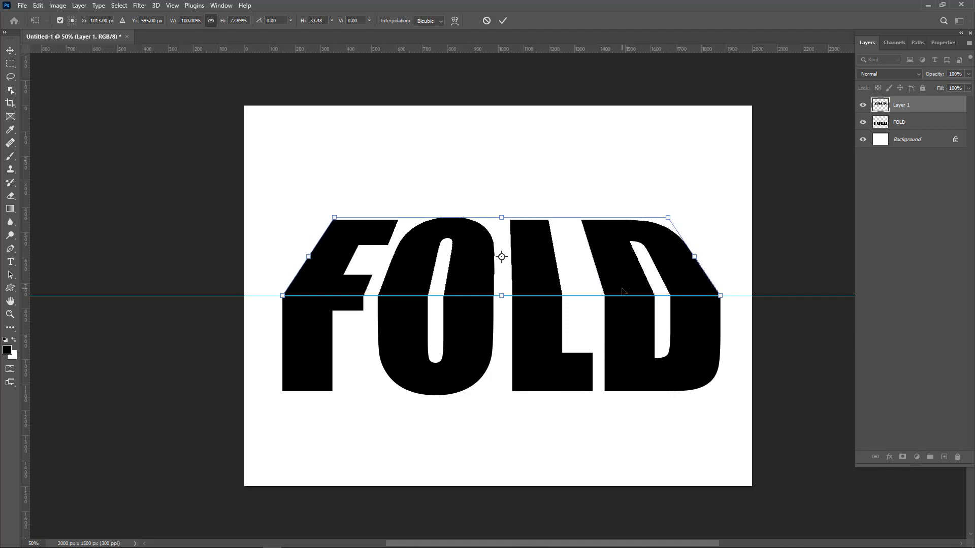
{"action": "left_click", "coordinate": [502, 20]}
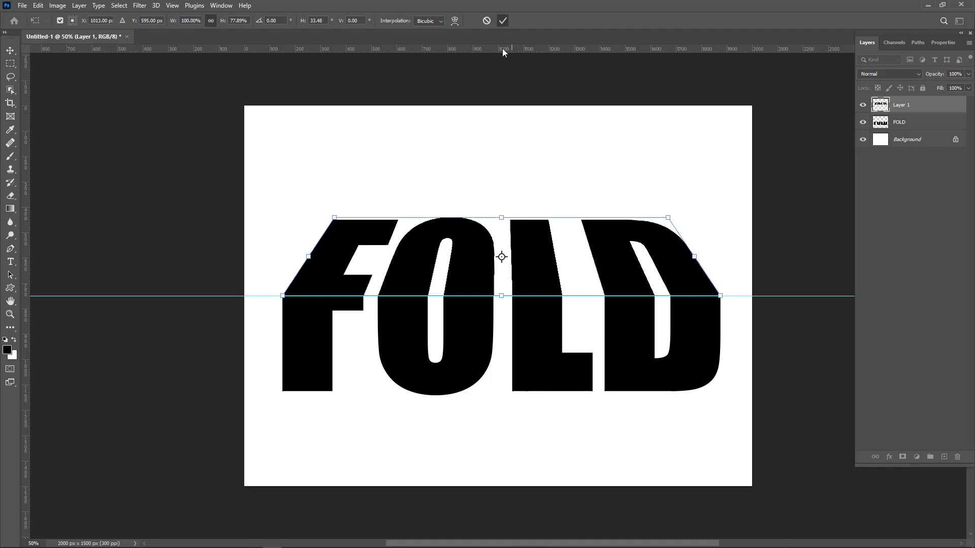
- Taper the bottom half of FOLD with perspective, pulling the bottom corners inward
{"action": "left_click", "coordinate": [908, 123]}
{"action": "key", "text": "ctrl+t"}
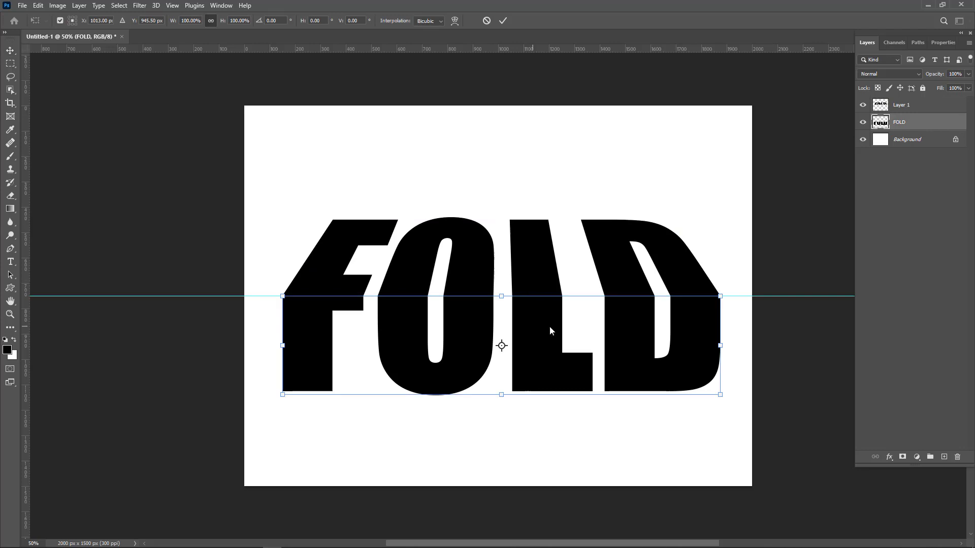
{"action": "right_click", "coordinate": [534, 328]}
{"action": "left_click", "coordinate": [620, 396]}
{"action": "left_click_drag", "start_coordinate": [720, 396], "coordinate": [705, 396]}
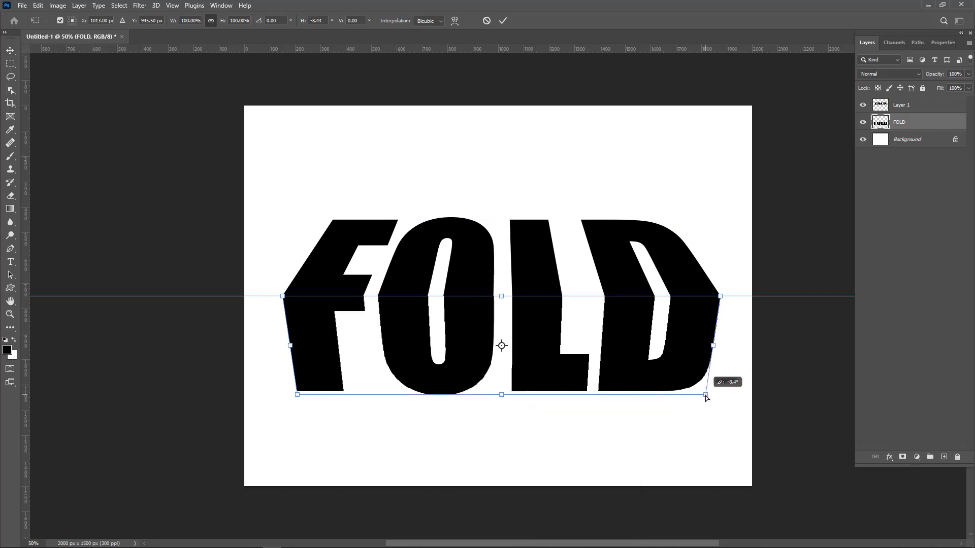
- Stretch the bottom half taller downward and commit the transform
{"action": "right_click", "coordinate": [554, 144]}
{"action": "left_click", "coordinate": [577, 168]}
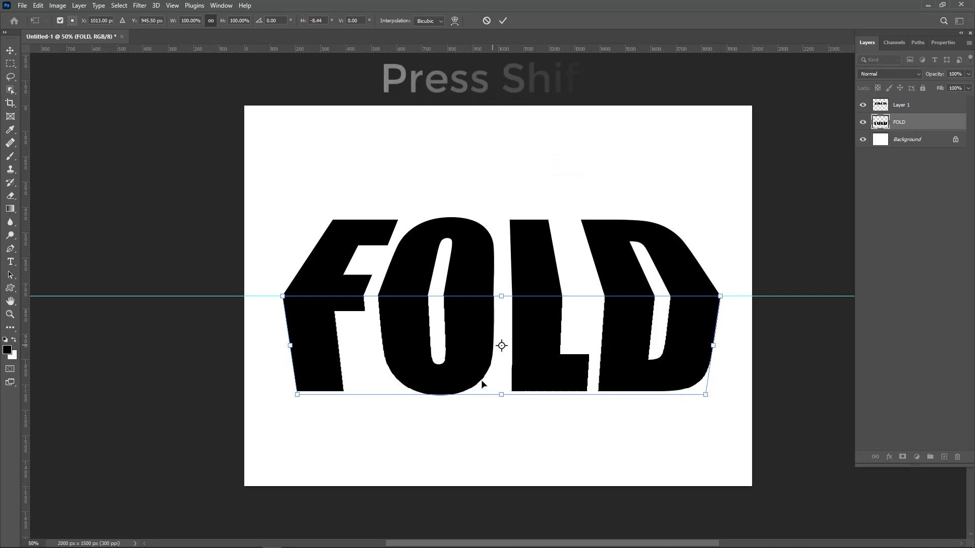
{"action": "left_click_drag", "start_coordinate": [502, 395], "coordinate": [503, 411]}
{"action": "left_click", "coordinate": [502, 20]}
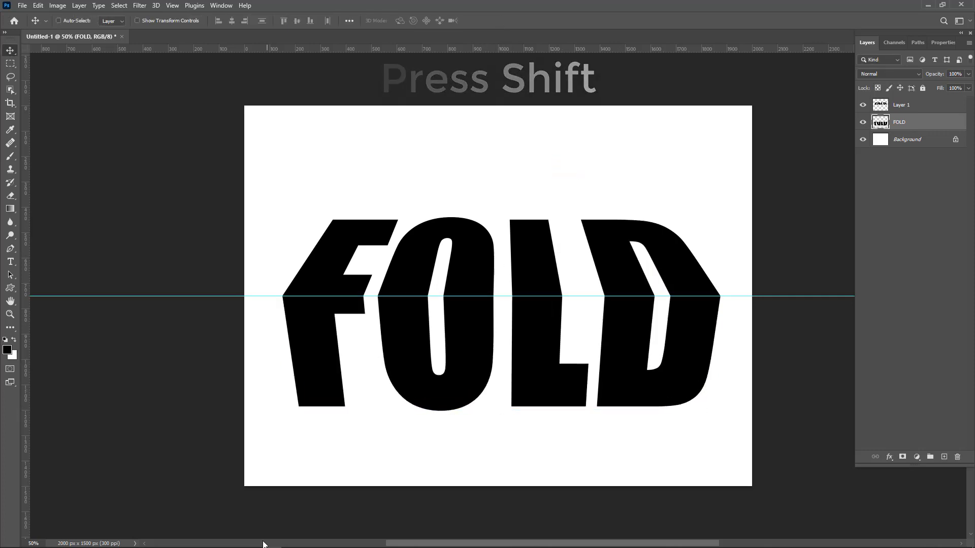
{"action": "left_click", "coordinate": [309, 542]}
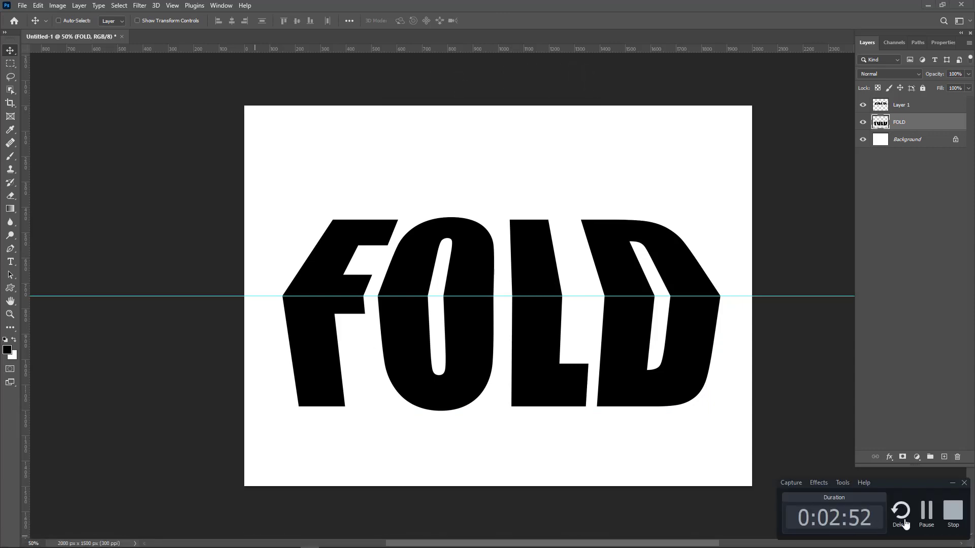
{"action": "left_click", "coordinate": [926, 518]}
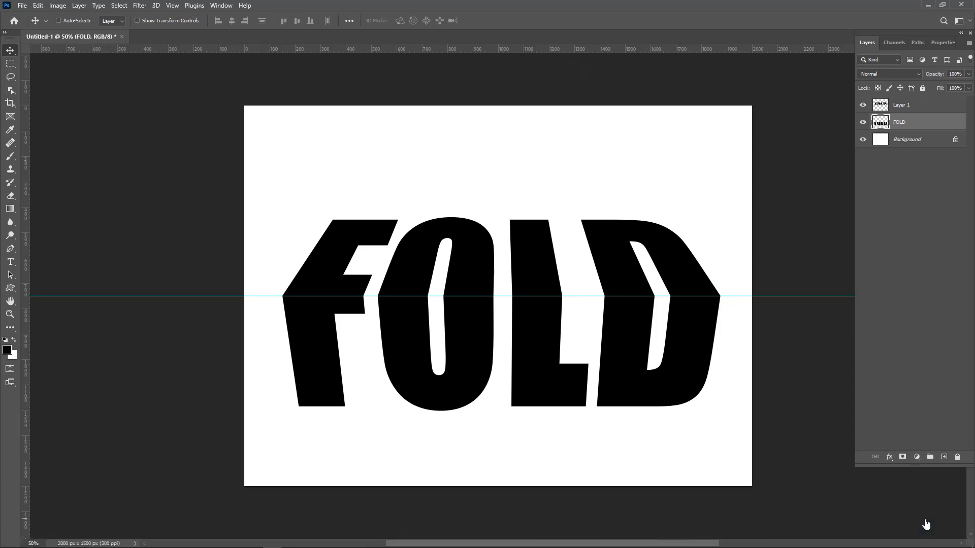
- Place the tropical beach photo as an embedded image, moved lower on the canvas
{"action": "left_click", "coordinate": [22, 6]}
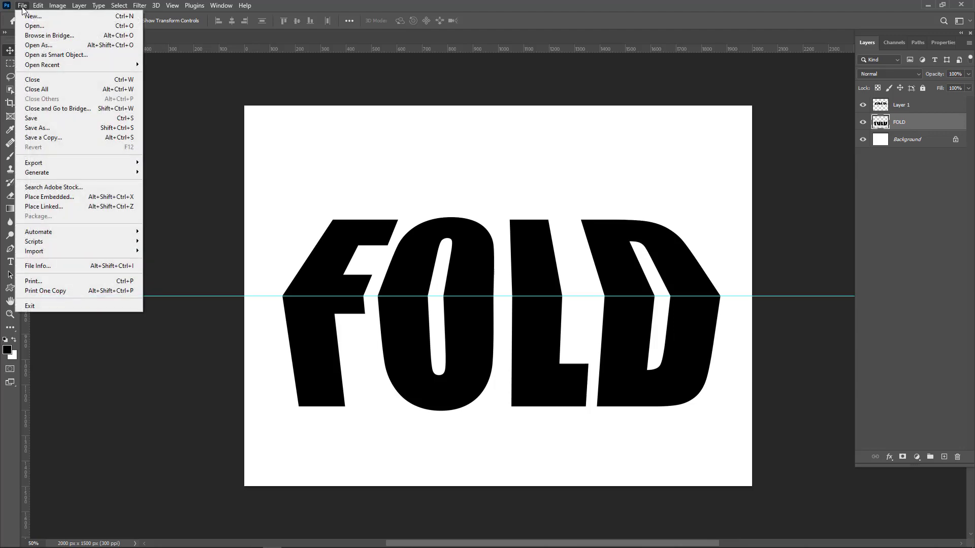
{"action": "left_click", "coordinate": [53, 197]}
{"action": "left_click", "coordinate": [116, 123]}
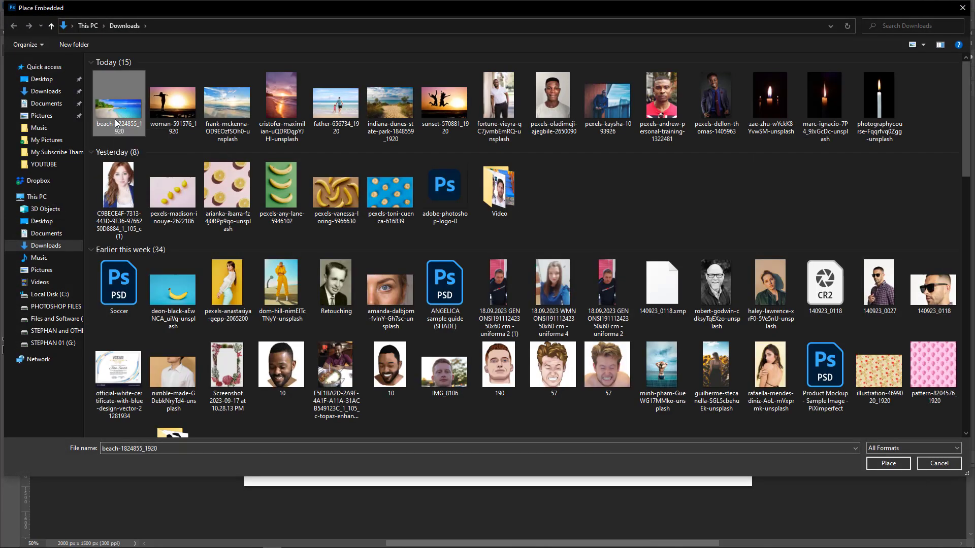
{"action": "double_click", "coordinate": [117, 122]}
{"action": "left_click_drag", "start_coordinate": [550, 311], "coordinate": [556, 374]}
{"action": "left_click", "coordinate": [503, 20]}
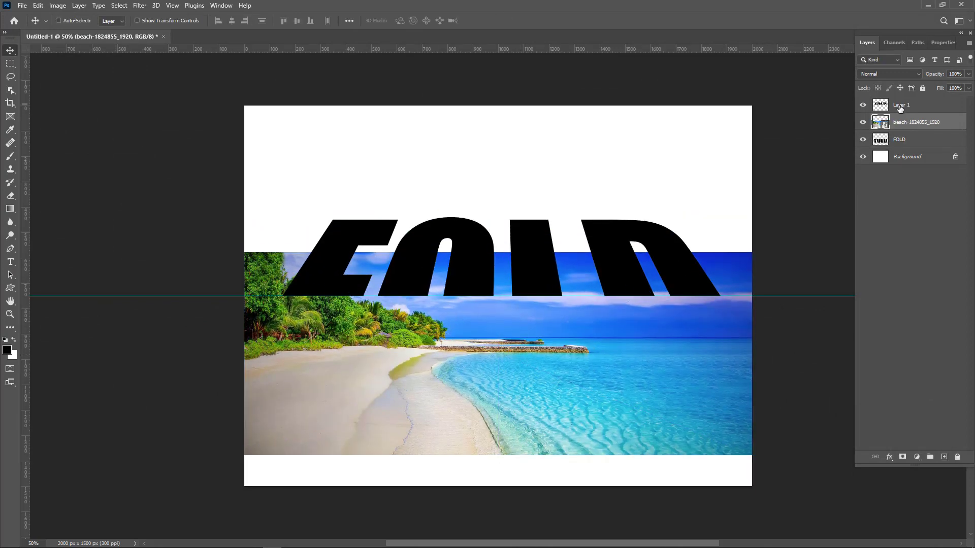
- Clip the beach photo to the lower FOLD letters and reposition it inside them
{"action": "right_click", "coordinate": [912, 124]}
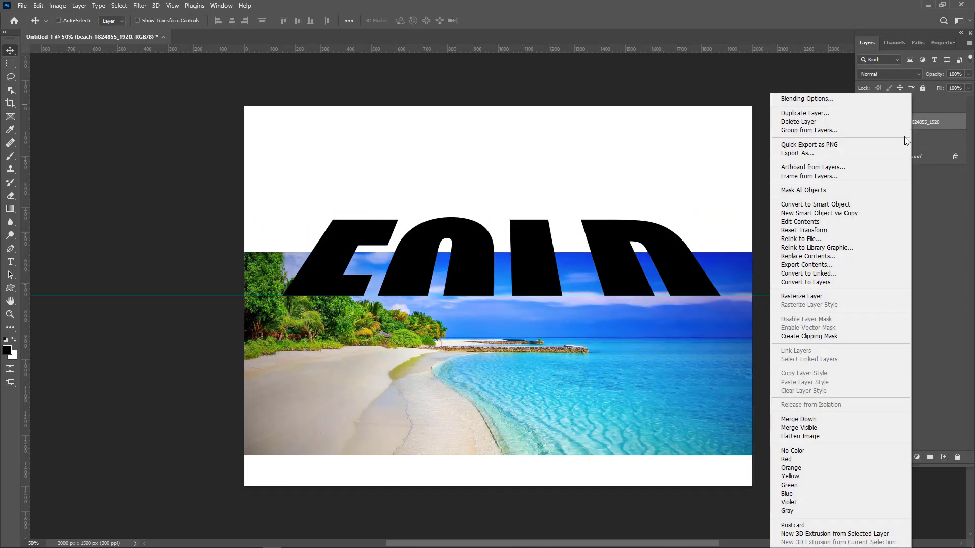
{"action": "left_click", "coordinate": [812, 335]}
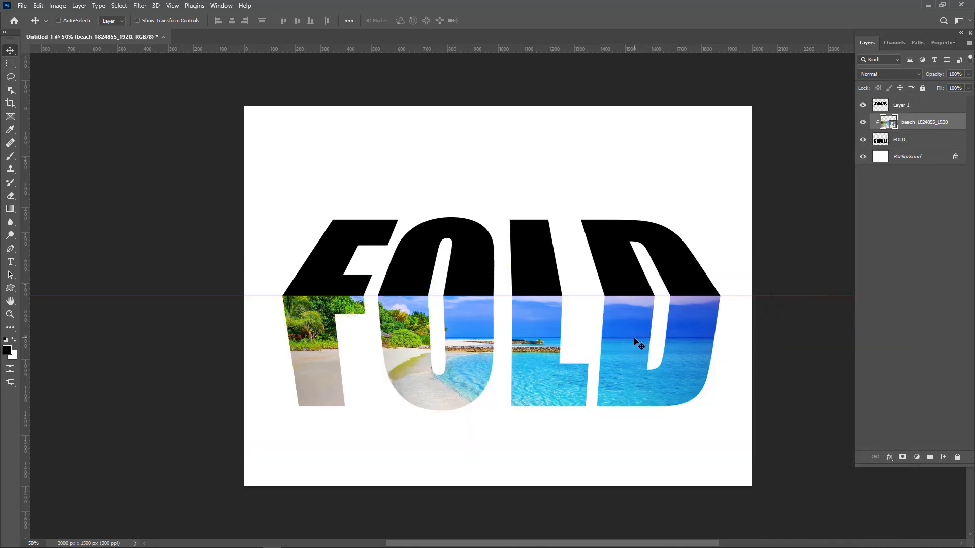
{"action": "left_click_drag", "start_coordinate": [633, 339], "coordinate": [633, 362]}
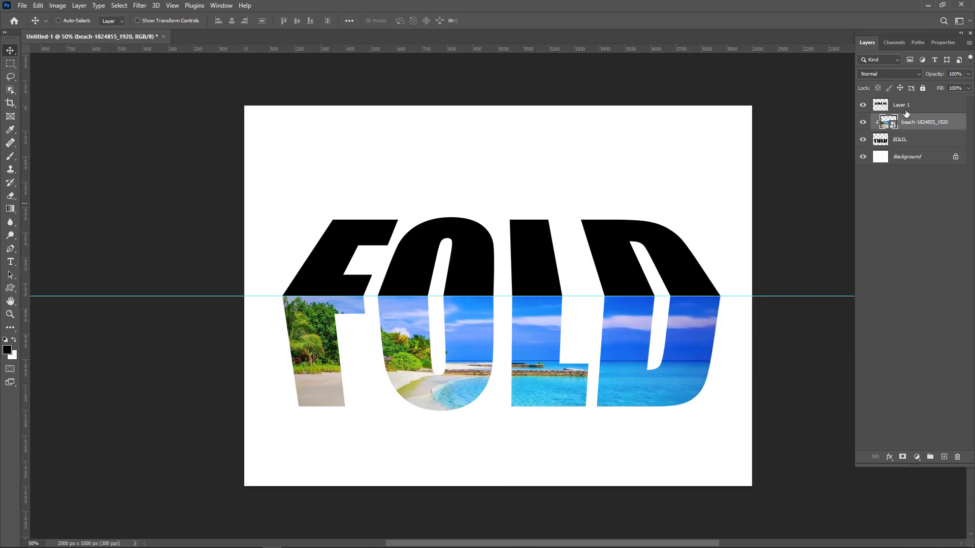
{"action": "left_click", "coordinate": [906, 112]}
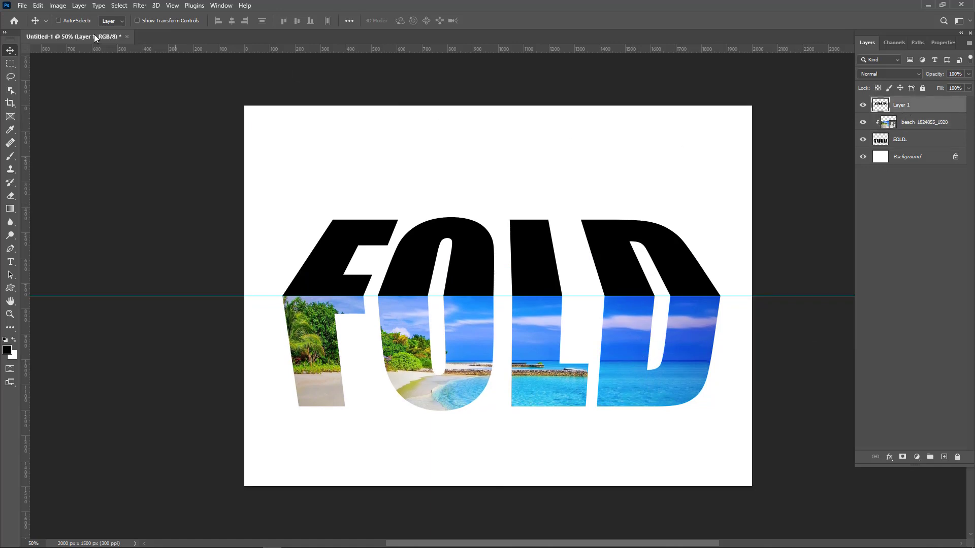
- Embed the frank-mckenna sky-and-sea photo above Layer 1 and clip it to the top-half letters
{"action": "left_click", "coordinate": [38, 6]}
{"action": "mouse_move", "coordinate": [23, 5]}
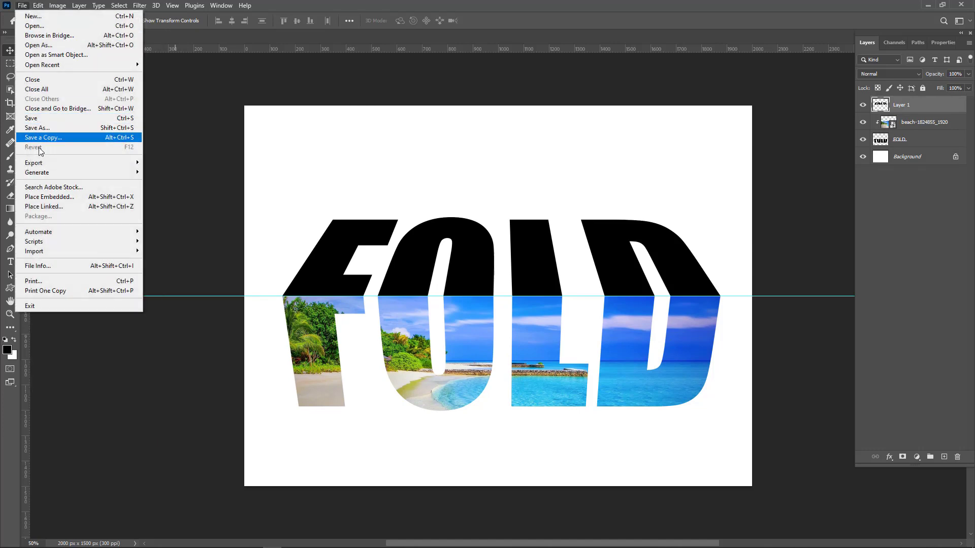
{"action": "left_click", "coordinate": [49, 197]}
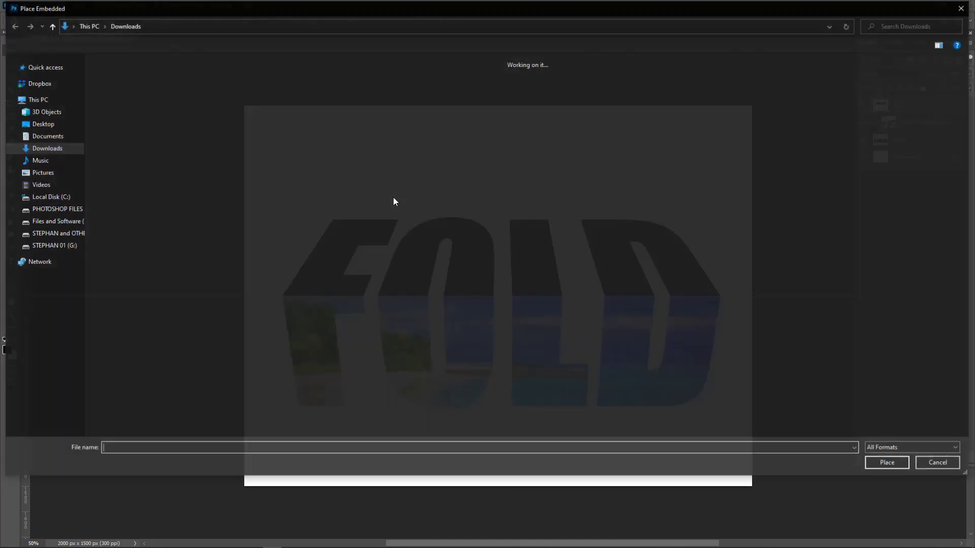
{"action": "left_click", "coordinate": [232, 115]}
{"action": "double_click", "coordinate": [232, 114]}
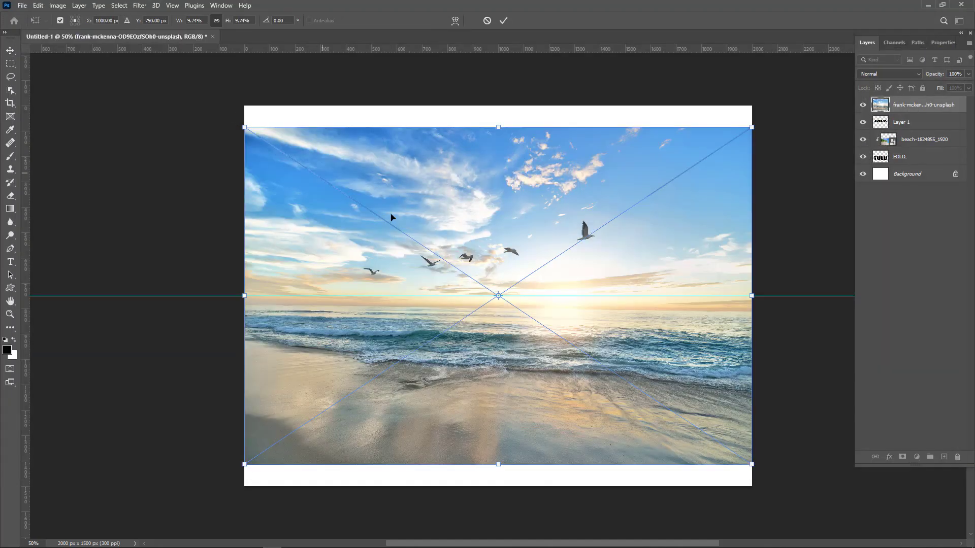
{"action": "left_click", "coordinate": [503, 21]}
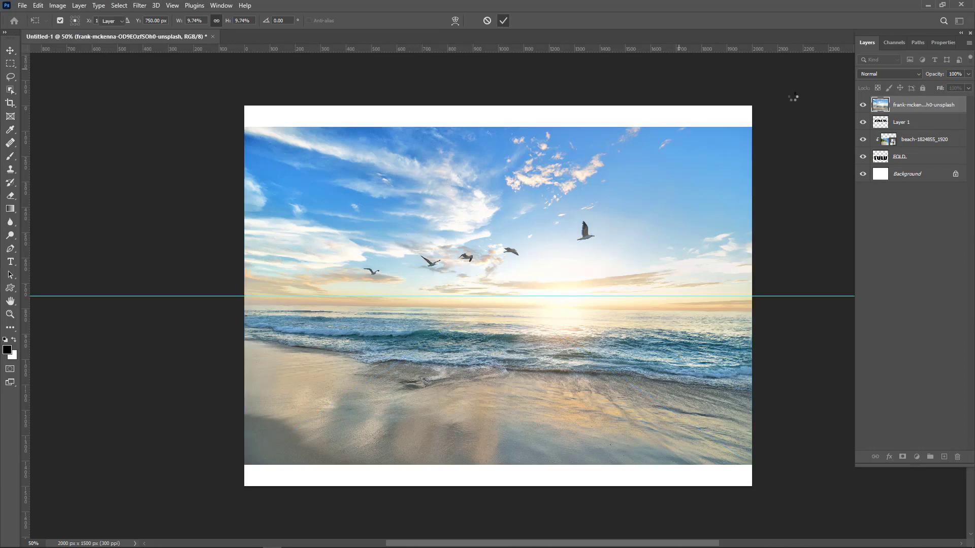
{"action": "right_click", "coordinate": [910, 106]}
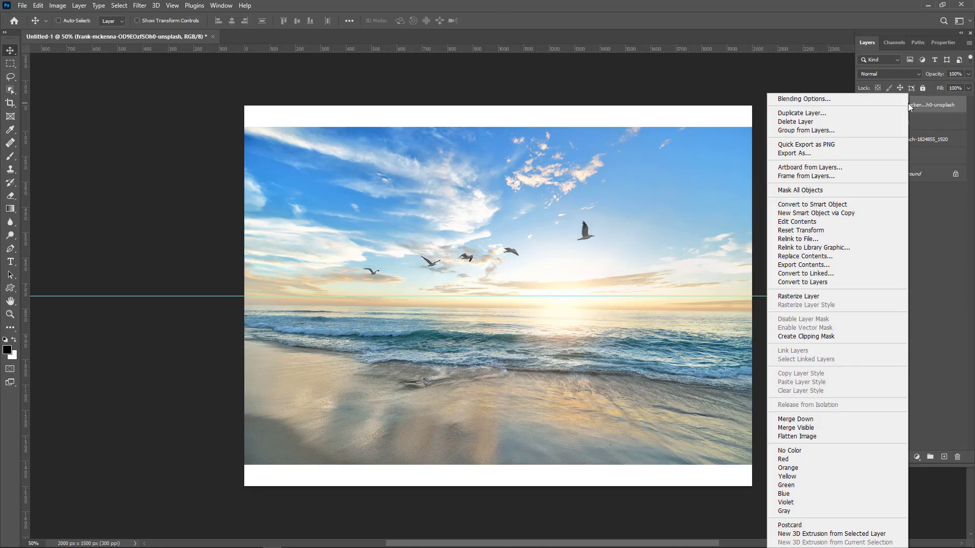
{"action": "left_click", "coordinate": [826, 336]}
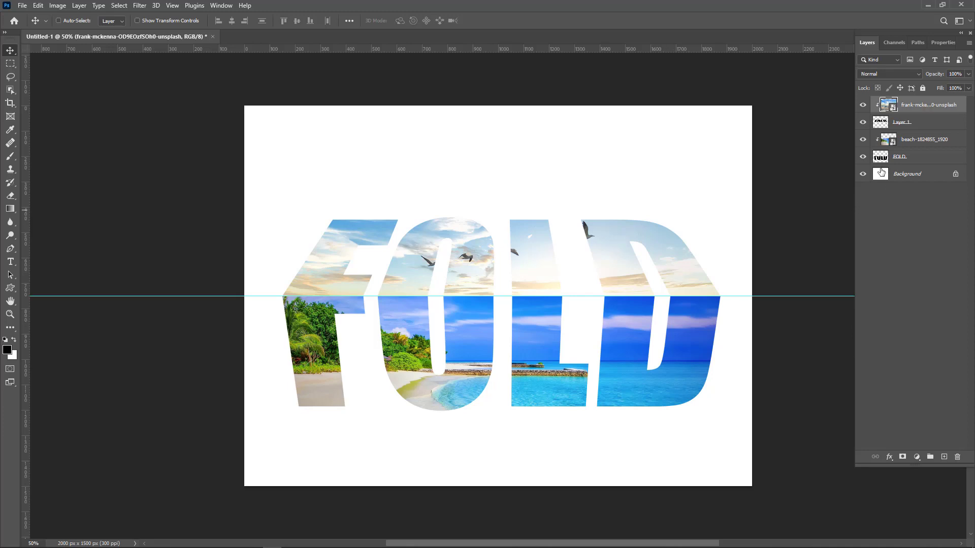
- Shrink the sky photo from the top, nudge it slightly left, commit, then add Curves
{"action": "key", "text": "ctrl+t"}
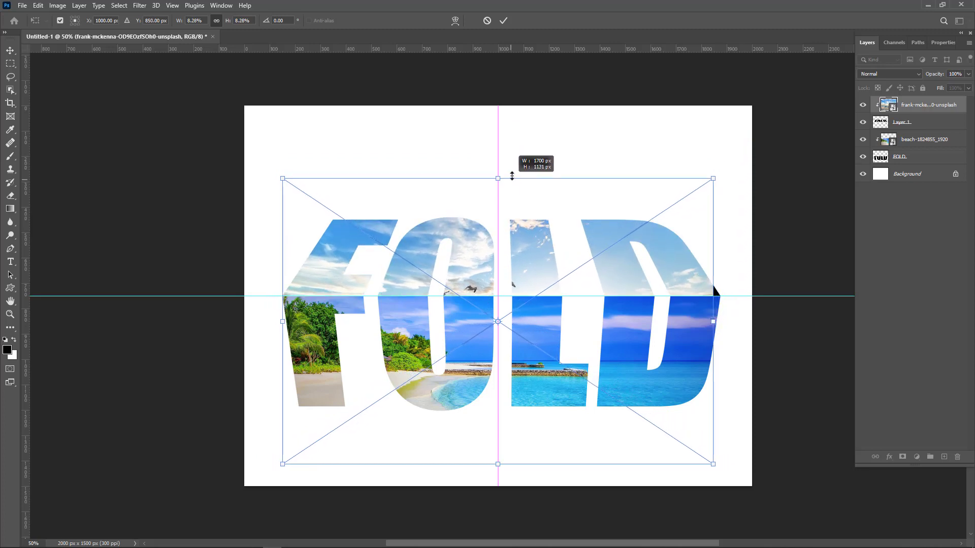
{"action": "left_click_drag", "start_coordinate": [505, 140], "coordinate": [507, 224]}
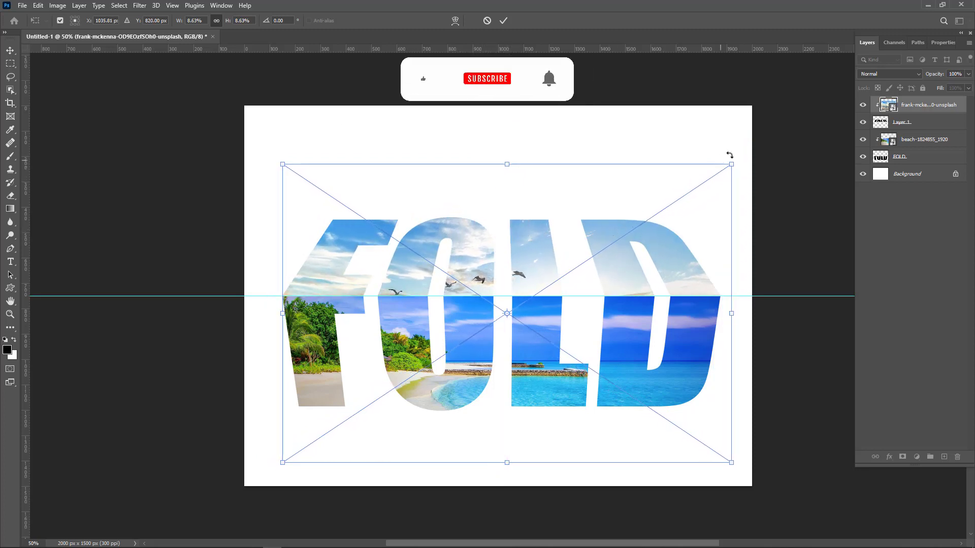
{"action": "left_click_drag", "start_coordinate": [729, 155], "coordinate": [757, 147]}
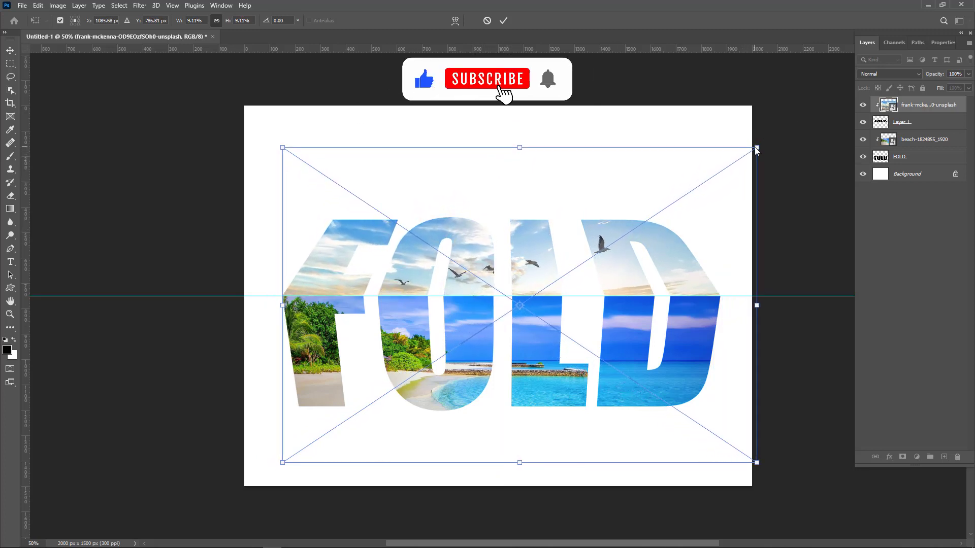
{"action": "left_click_drag", "start_coordinate": [671, 229], "coordinate": [667, 227]}
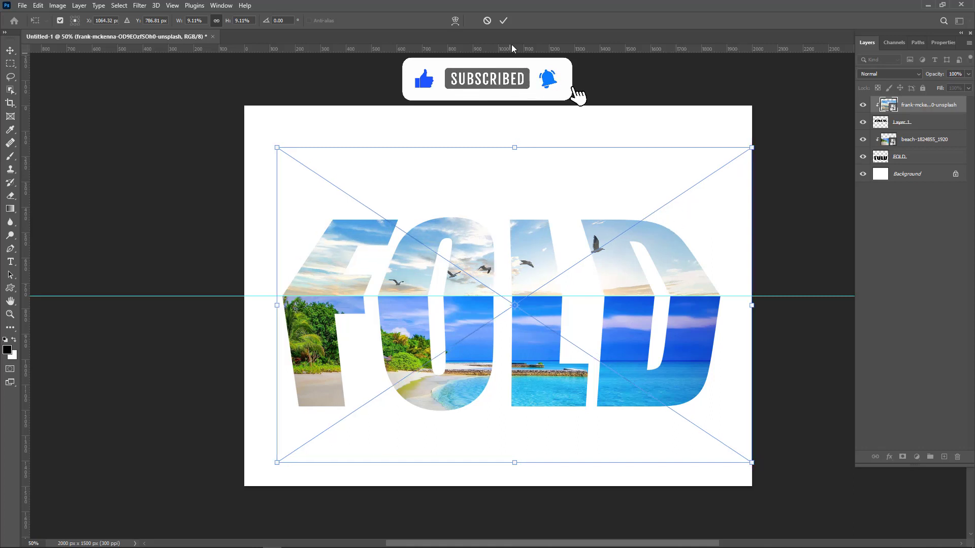
{"action": "left_click", "coordinate": [508, 22]}
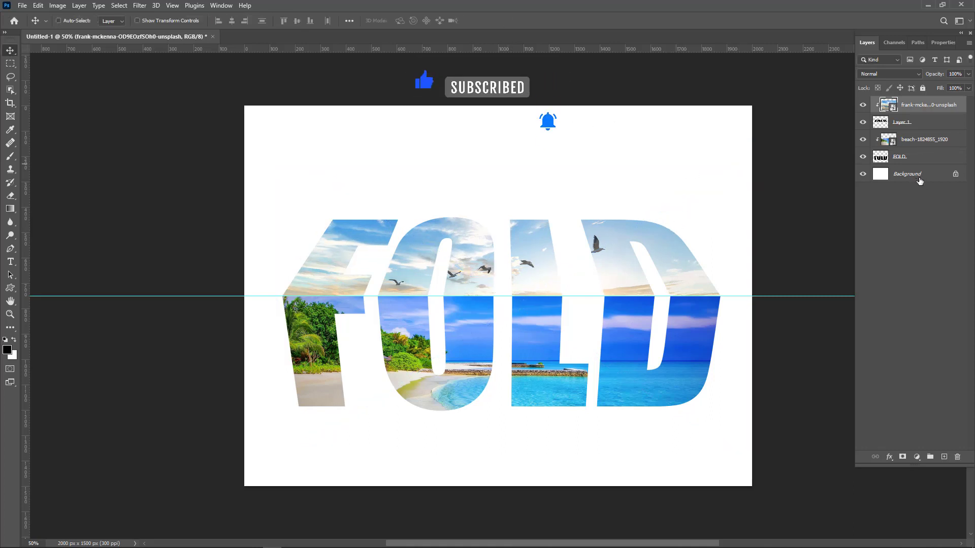
{"action": "left_click", "coordinate": [917, 457]}
- Add a Curves adjustment with a lowered white point and a bent Blue channel curve
{"action": "left_click", "coordinate": [923, 331]}
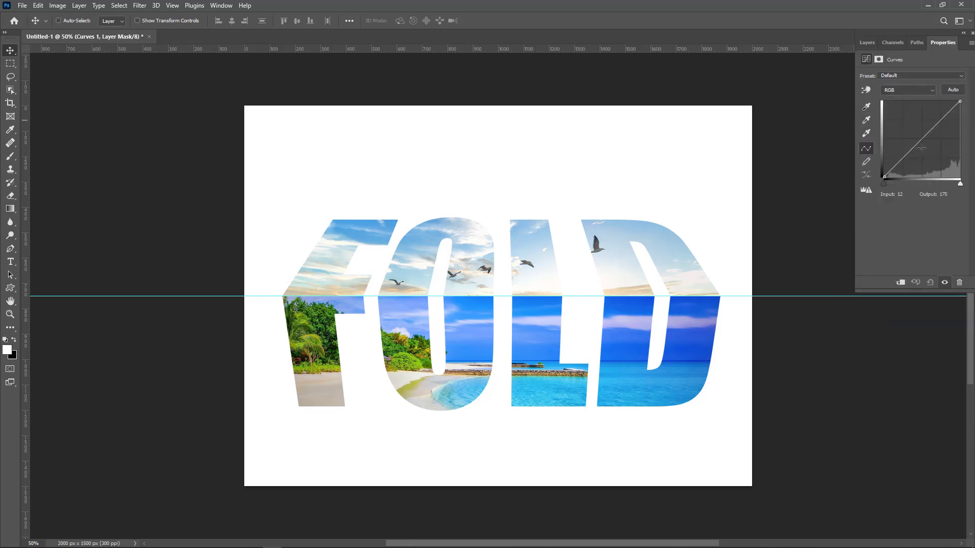
{"action": "left_click_drag", "start_coordinate": [960, 101], "coordinate": [960, 105]}
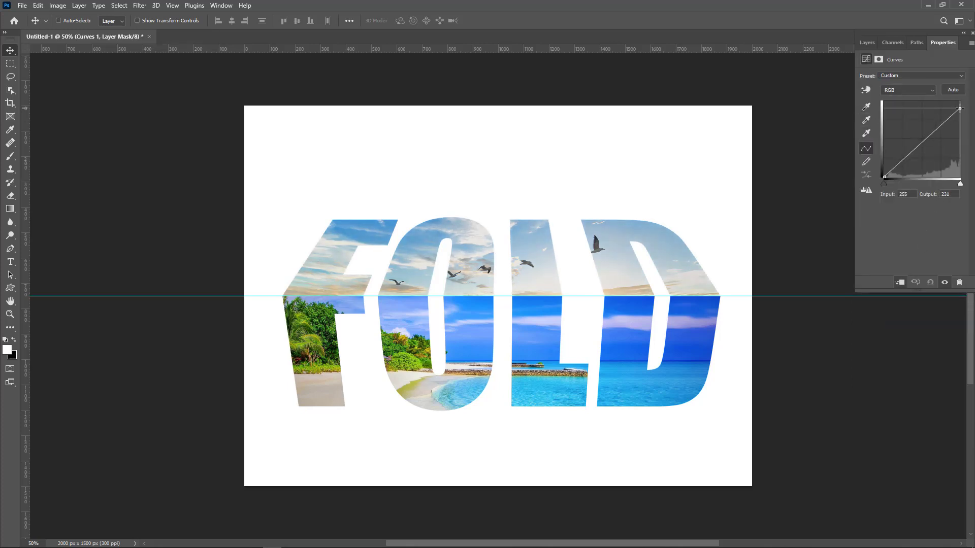
{"action": "left_click", "coordinate": [908, 90]}
{"action": "left_click", "coordinate": [894, 120]}
{"action": "left_click_drag", "start_coordinate": [922, 139], "coordinate": [919, 135]}
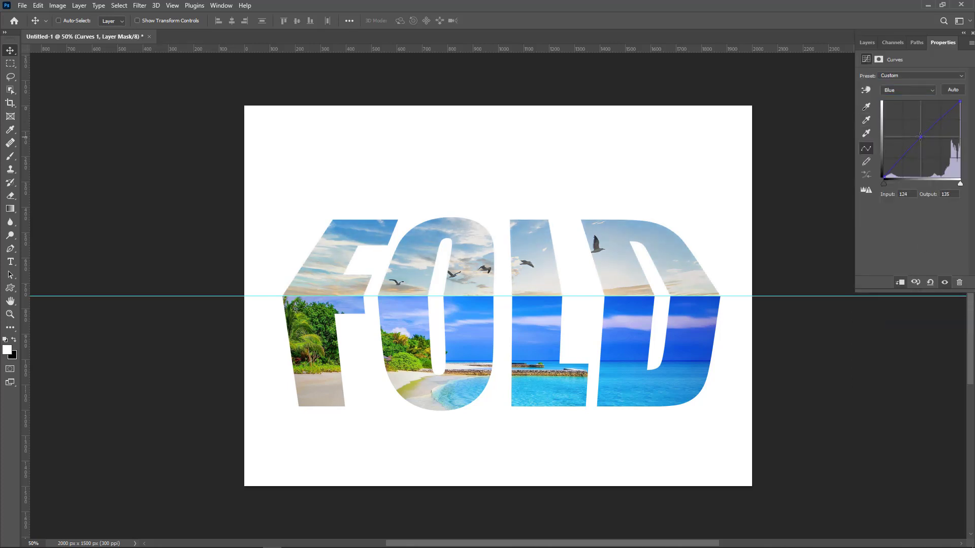
- Add a Hue/Saturation layer above the sky photo with Hue +8 and Saturation +14
{"action": "left_click", "coordinate": [867, 42]}
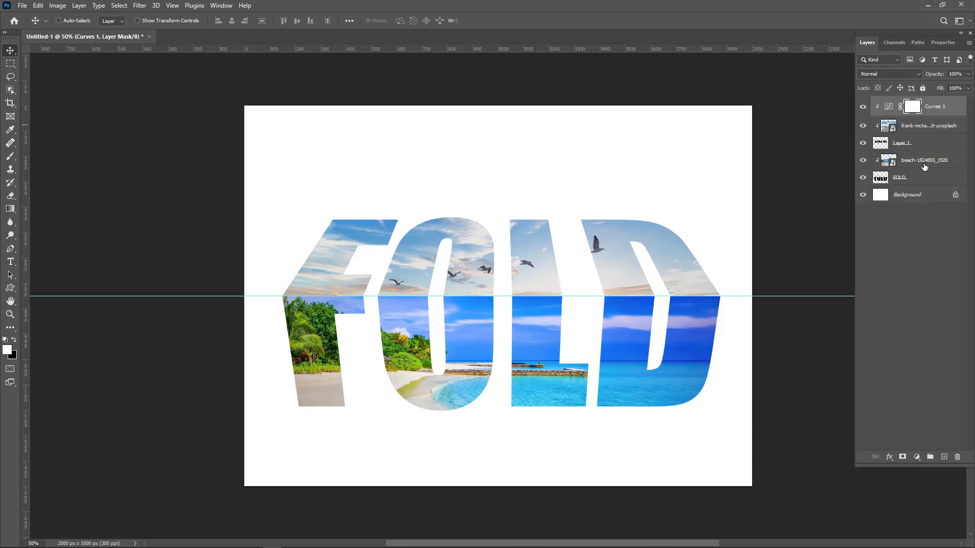
{"action": "left_click", "coordinate": [926, 125]}
{"action": "left_click", "coordinate": [916, 457]}
{"action": "left_click", "coordinate": [922, 353]}
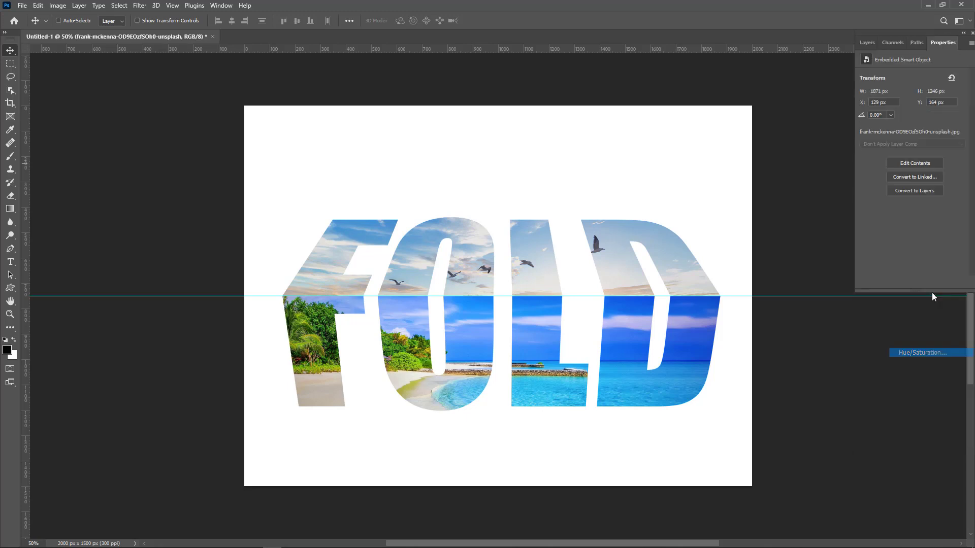
{"action": "left_click_drag", "start_coordinate": [913, 115], "coordinate": [920, 135]}
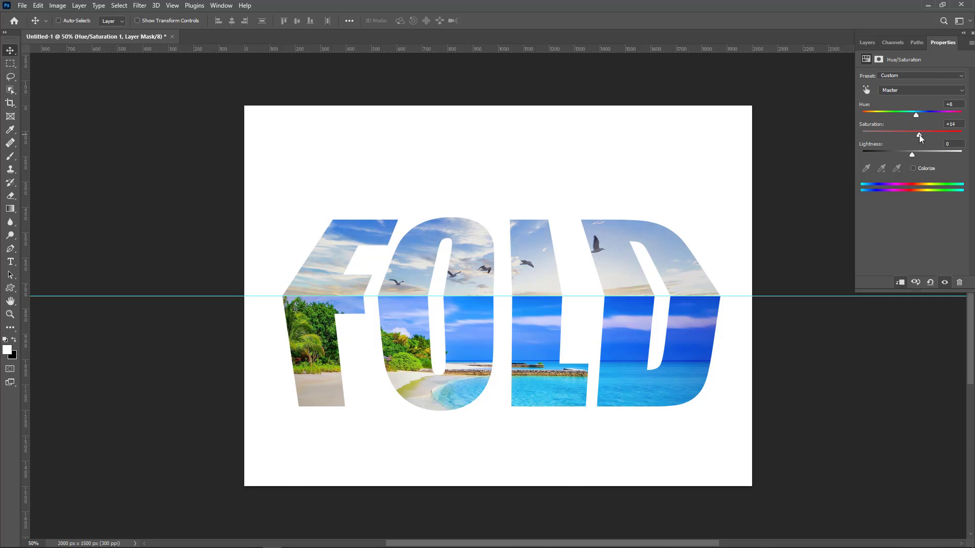
{"action": "left_click", "coordinate": [867, 43]}
{"action": "left_click", "coordinate": [912, 182]}
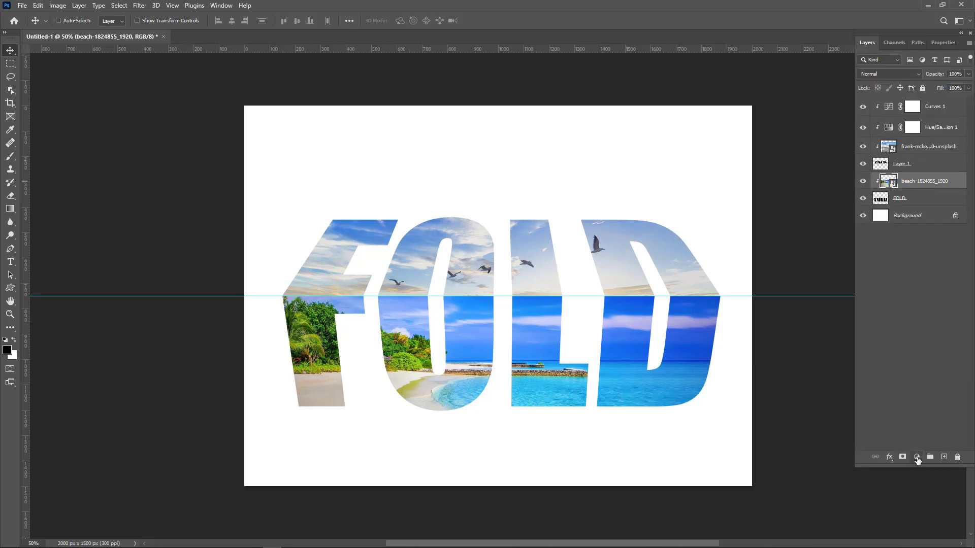
- Add a Hue/Saturation layer above the beach photo limited to Blues: Hue -19, Saturation -59
{"action": "left_click", "coordinate": [917, 457]}
{"action": "left_click", "coordinate": [922, 359]}
{"action": "left_click", "coordinate": [909, 90]}
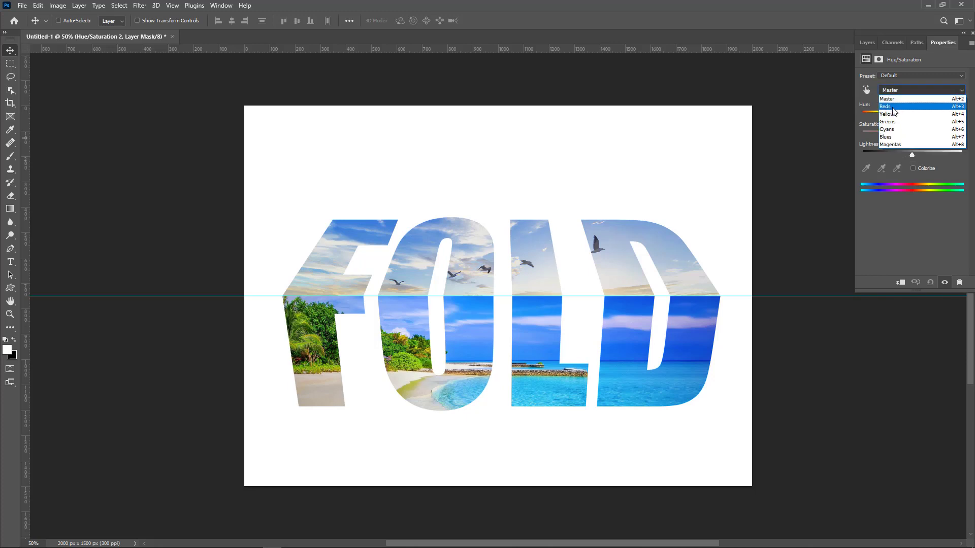
{"action": "left_click", "coordinate": [891, 137]}
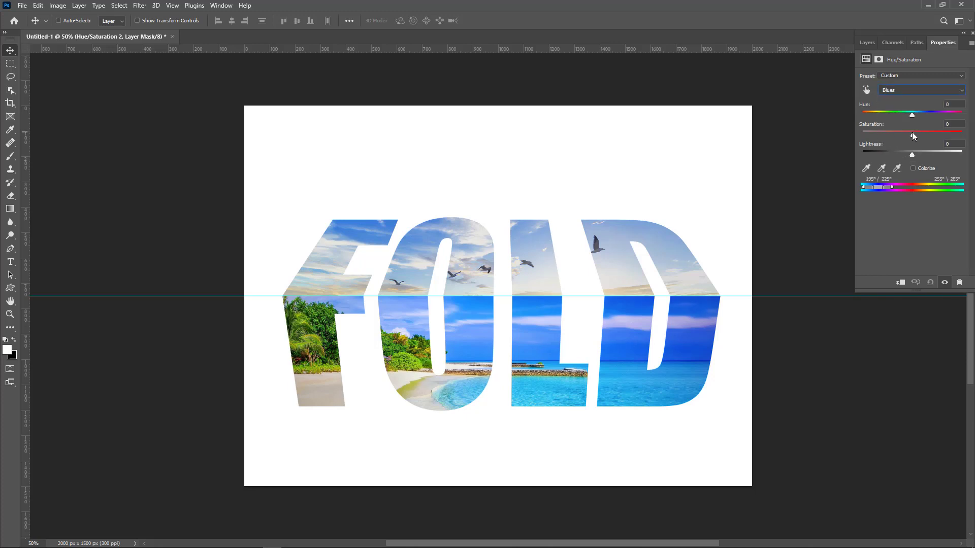
{"action": "left_click_drag", "start_coordinate": [912, 132], "coordinate": [882, 133]}
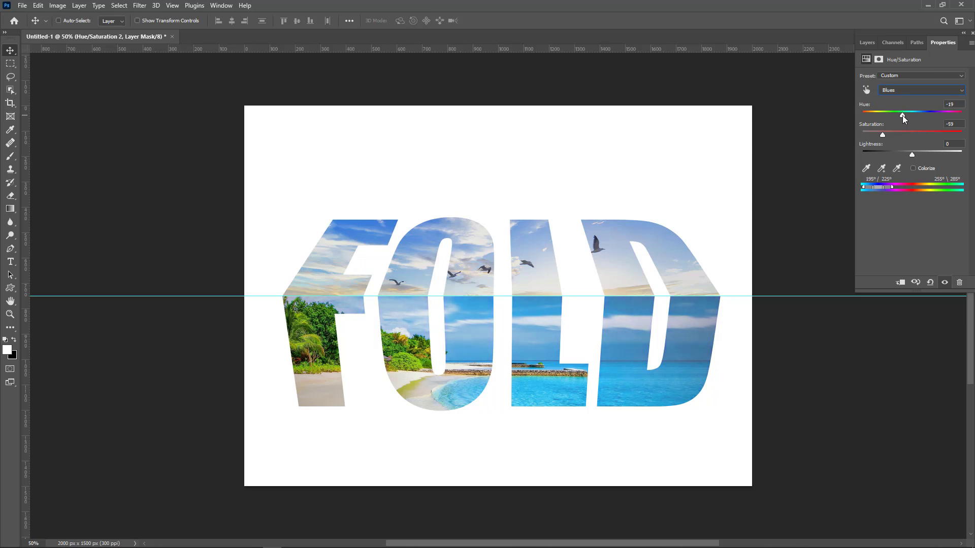
{"action": "left_click", "coordinate": [867, 43]}
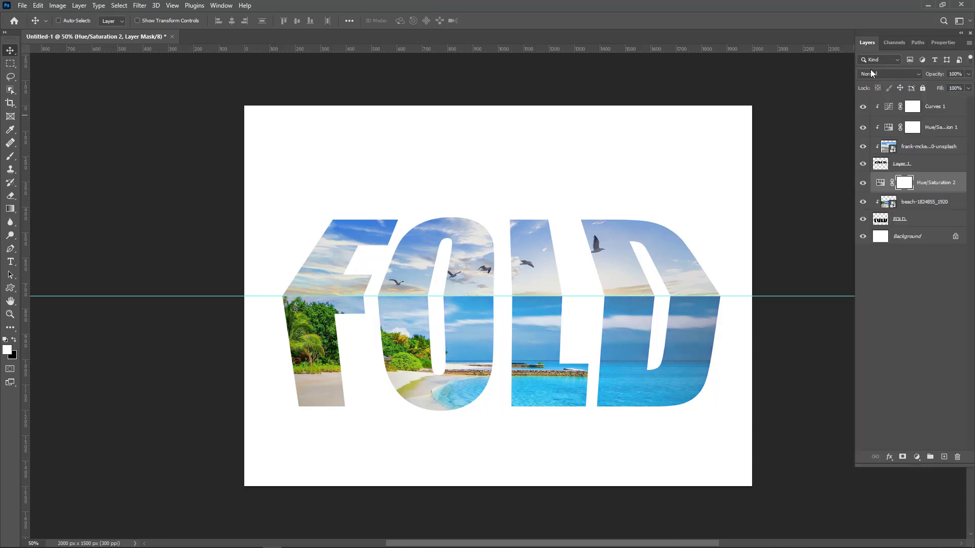
- Add a Levels layer above the sky photo with black input 31, plus a new empty layer
{"action": "left_click", "coordinate": [890, 131]}
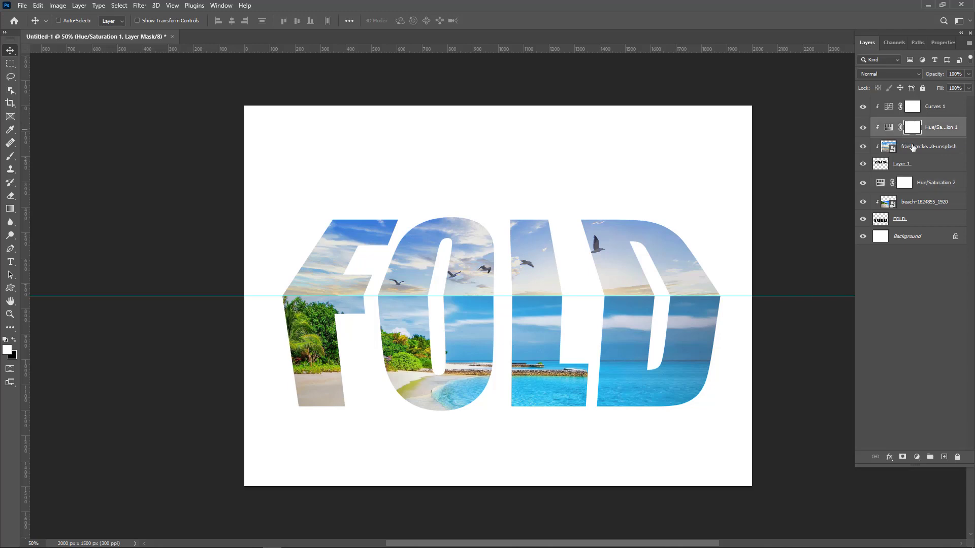
{"action": "left_click", "coordinate": [912, 148]}
{"action": "left_click", "coordinate": [917, 457]}
{"action": "left_click", "coordinate": [919, 322]}
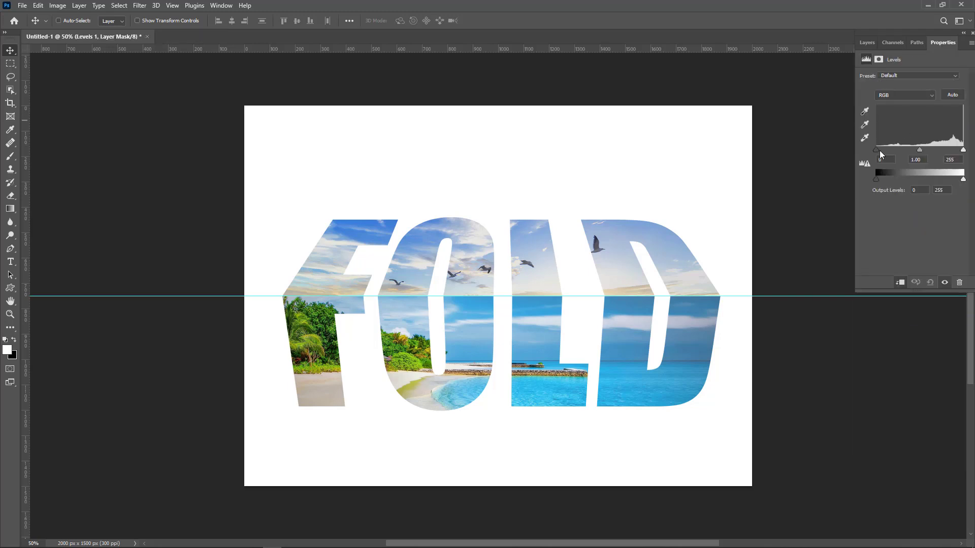
{"action": "left_click_drag", "start_coordinate": [880, 151], "coordinate": [890, 151]}
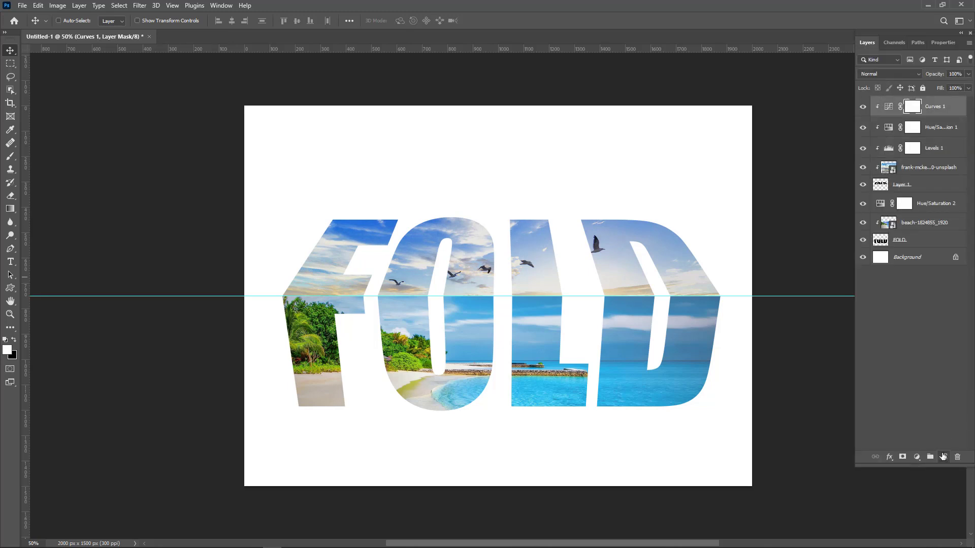
{"action": "left_click", "coordinate": [943, 457]}
- Paint a soft 101 px white highlight along the fold on a clipped layer at 65% opacity
{"action": "key", "text": "d"}
{"action": "left_click", "coordinate": [899, 113], "text": "alt"}
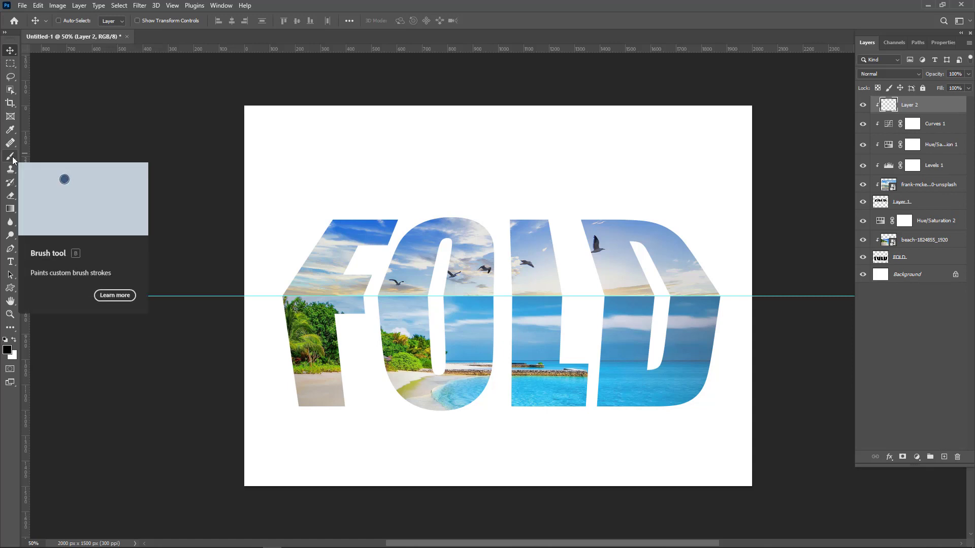
{"action": "left_click", "coordinate": [11, 156]}
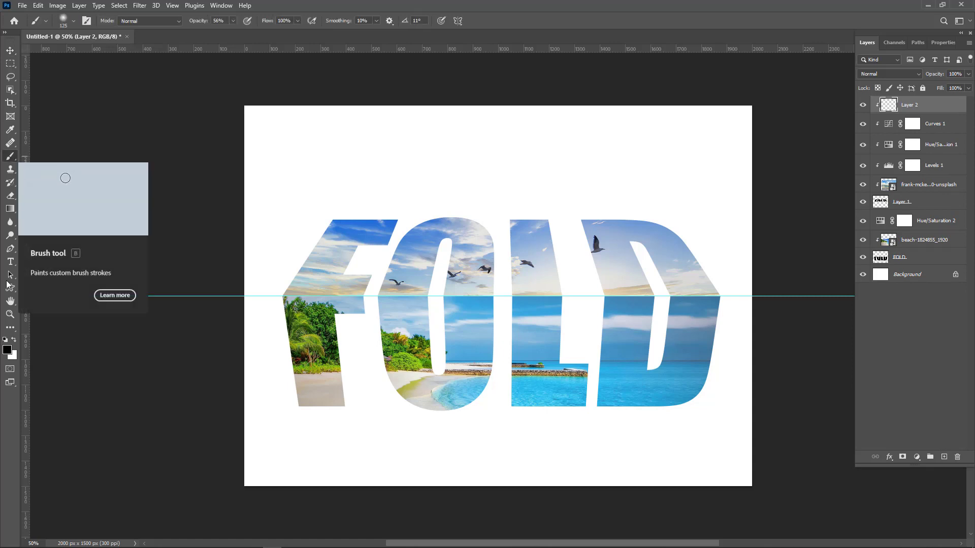
{"action": "left_click", "coordinate": [16, 343]}
{"action": "left_click_drag", "start_coordinate": [295, 292], "coordinate": [289, 293]}
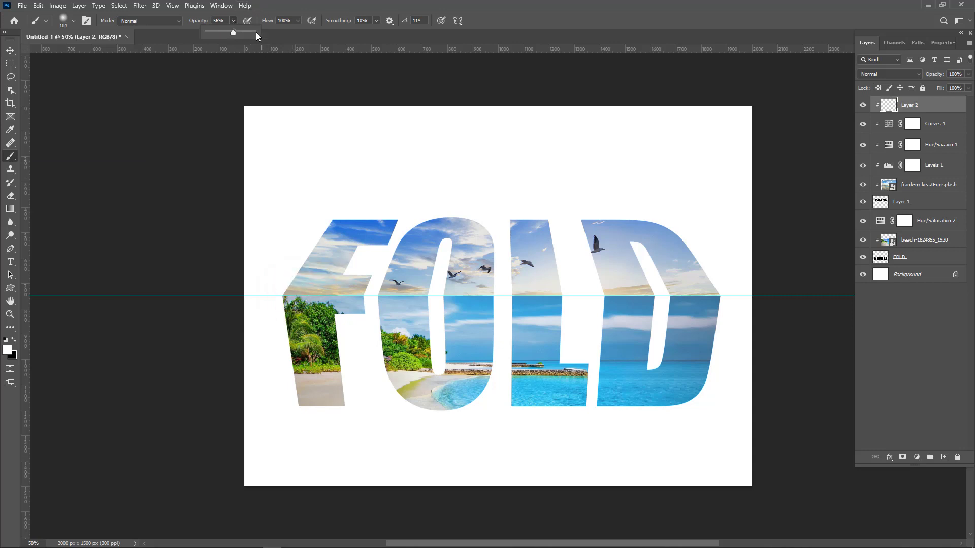
{"action": "left_click", "coordinate": [256, 33]}
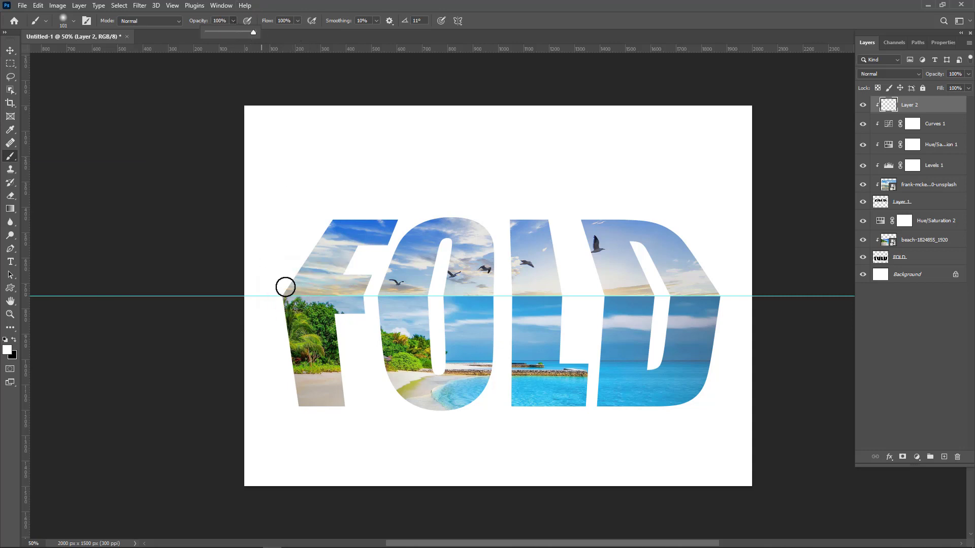
{"action": "left_click", "coordinate": [723, 299], "text": "shift"}
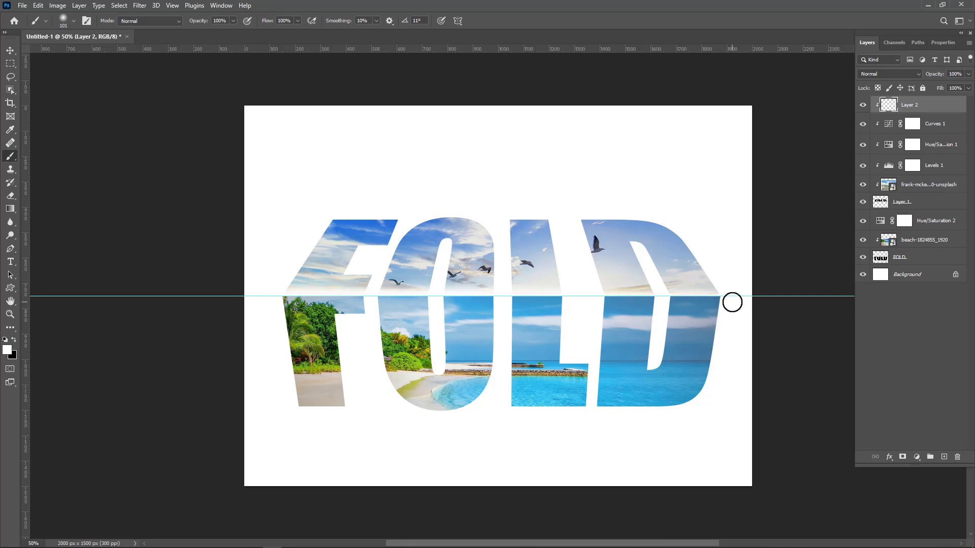
{"action": "left_click", "coordinate": [968, 74]}
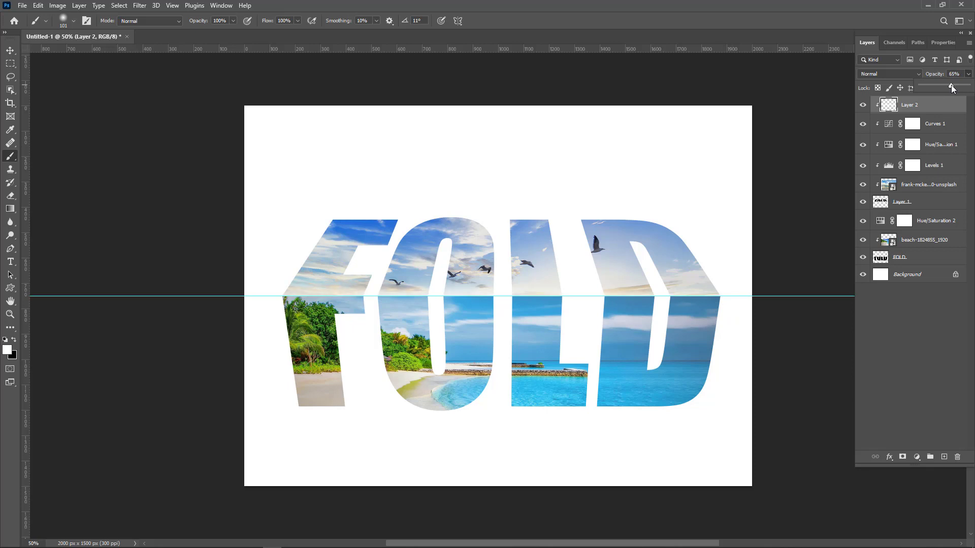
{"action": "left_click", "coordinate": [921, 223]}
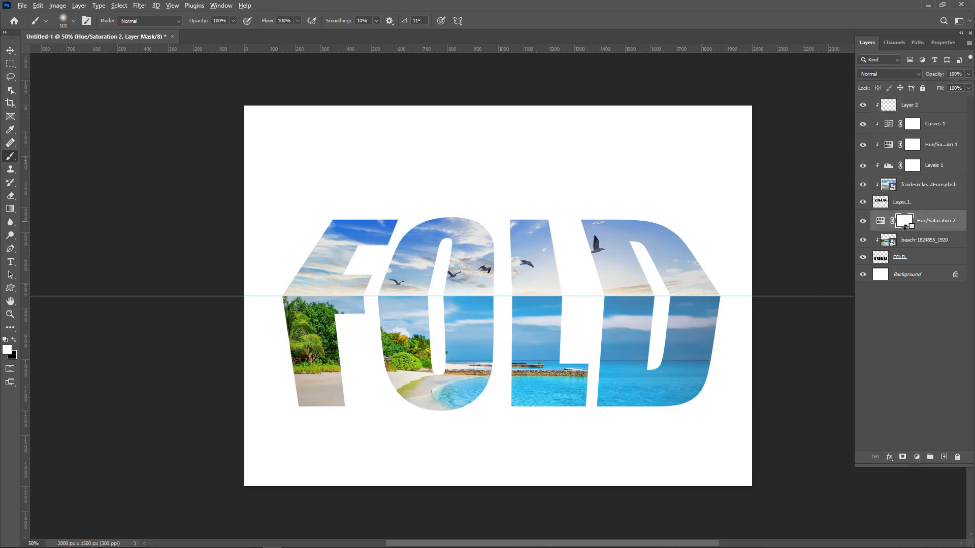
- Clip Hue/Saturation 2 to the beach photo and paint a black fold shadow on clipped Layer 3
{"action": "left_click", "coordinate": [909, 230], "text": "alt"}
{"action": "left_click", "coordinate": [944, 457]}
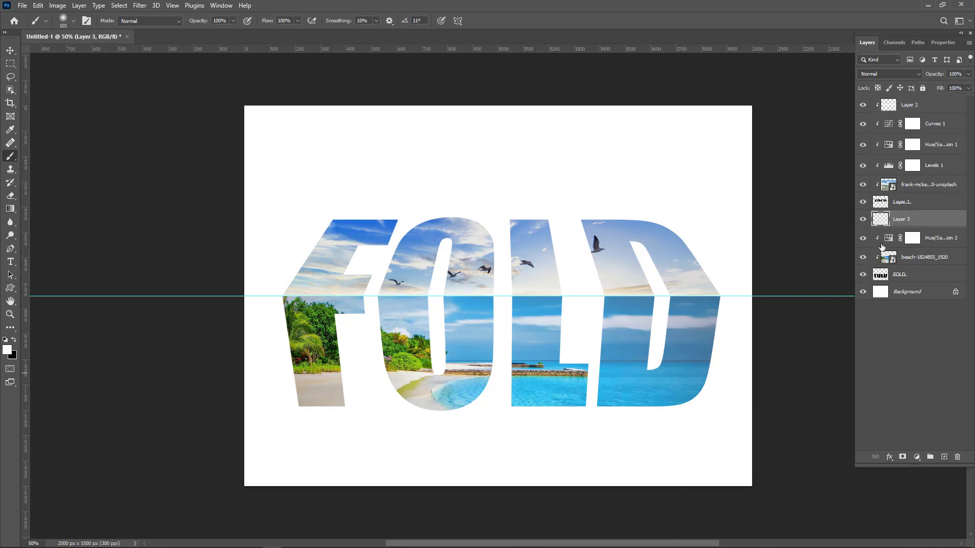
{"action": "right_click", "coordinate": [908, 226]}
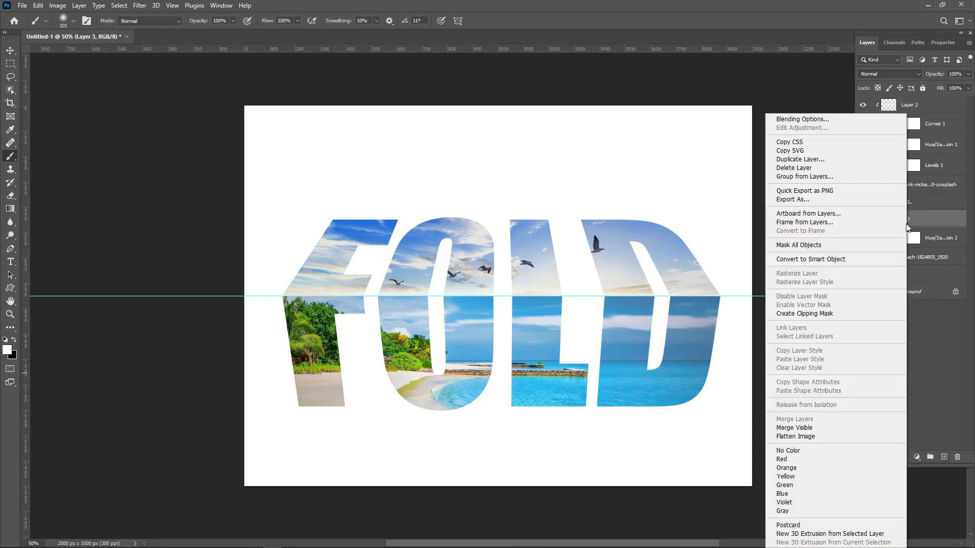
{"action": "left_click", "coordinate": [830, 314]}
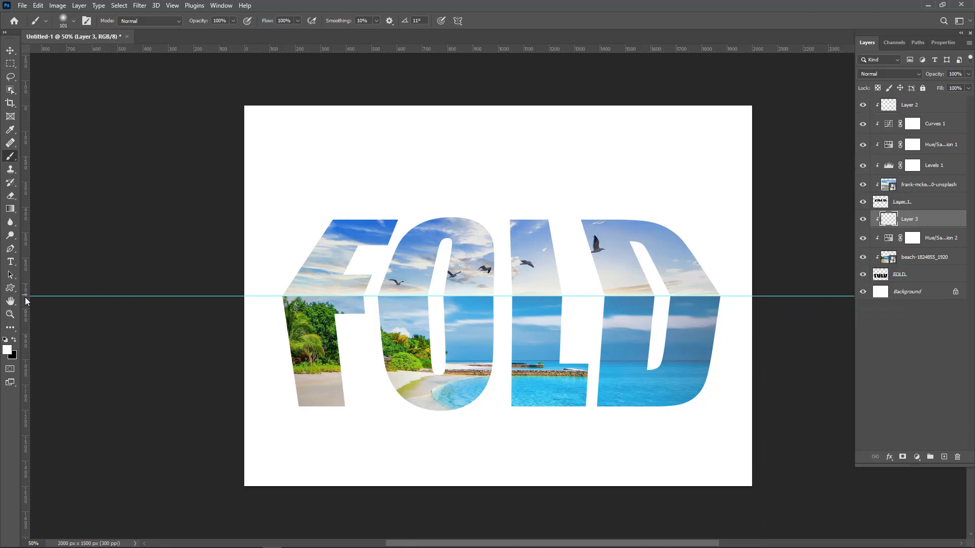
{"action": "left_click", "coordinate": [15, 340]}
{"action": "left_click_drag", "start_coordinate": [286, 294], "coordinate": [727, 295]}
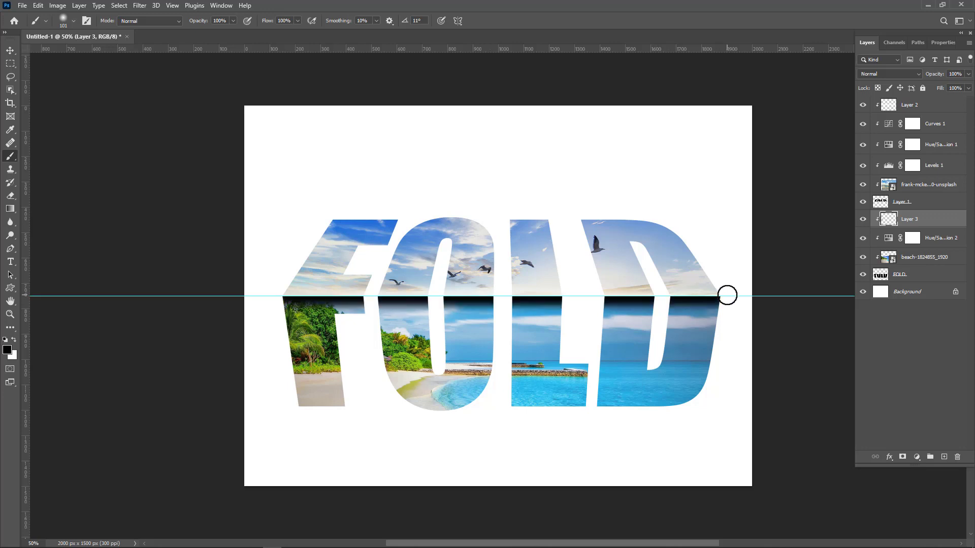
- Fade Layer 3 to 30% opacity and hide the guides
{"action": "left_click", "coordinate": [968, 74]}
{"action": "left_click_drag", "start_coordinate": [943, 84], "coordinate": [940, 87]}
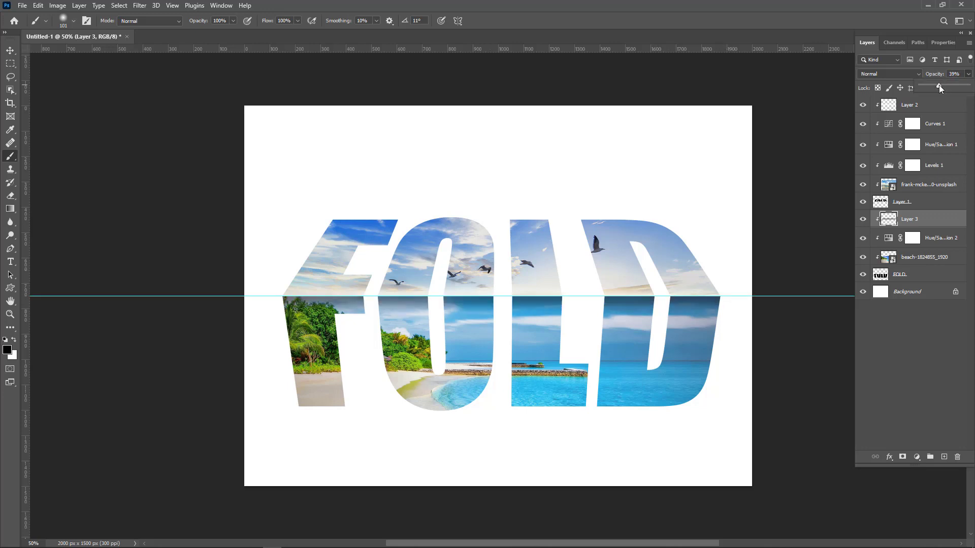
{"action": "left_click_drag", "start_coordinate": [939, 88], "coordinate": [935, 87]}
{"action": "key", "text": "v"}
{"action": "key", "text": "ctrl+semicolon"}
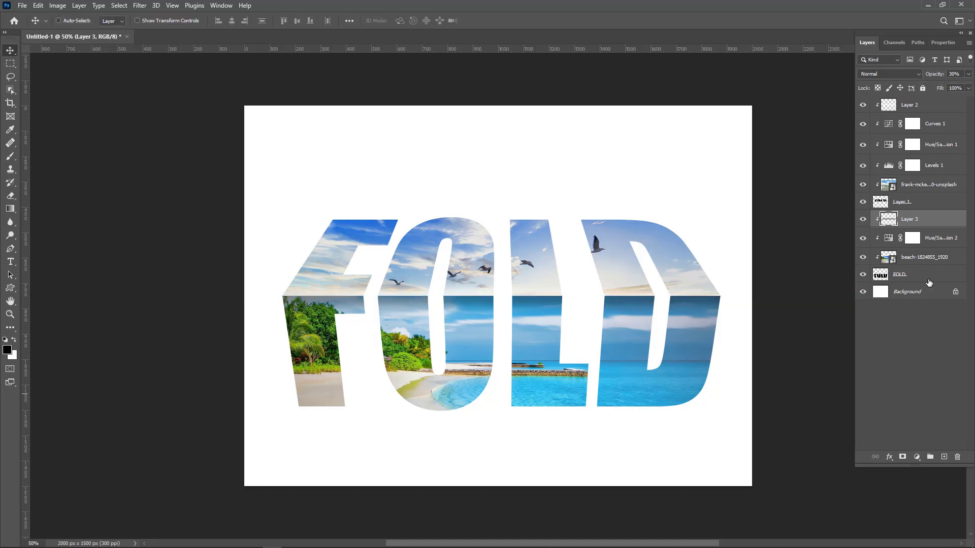
- Add a black drop shadow to the FOLD text layer
{"action": "left_click", "coordinate": [927, 278]}
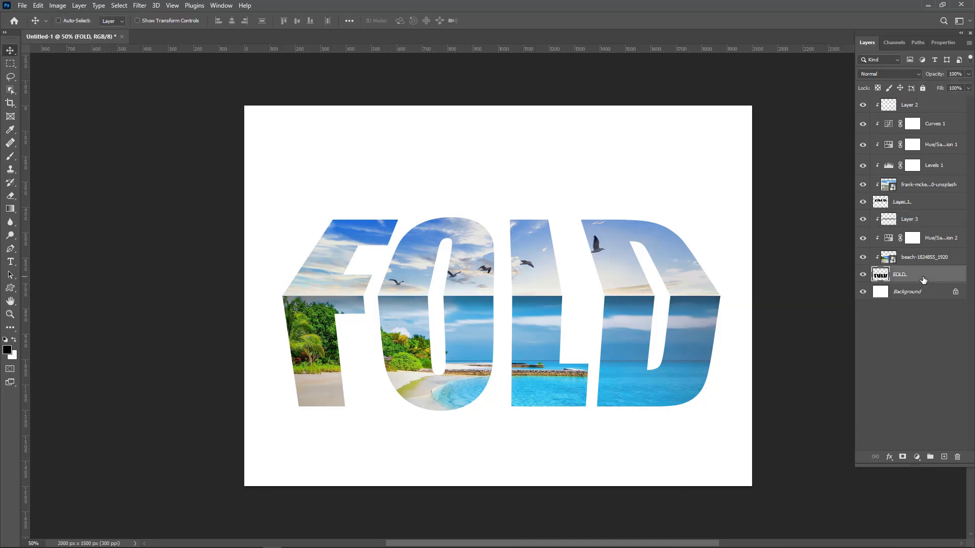
{"action": "left_click", "coordinate": [889, 457]}
{"action": "left_click", "coordinate": [756, 401]}
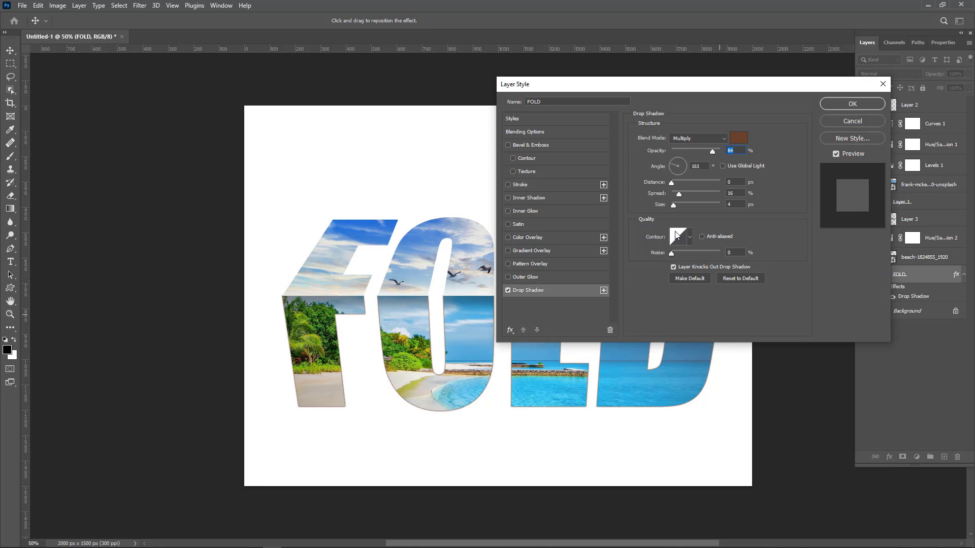
{"action": "left_click", "coordinate": [739, 137]}
{"action": "type", "text": "000000"}
{"action": "left_click", "coordinate": [475, 368]}
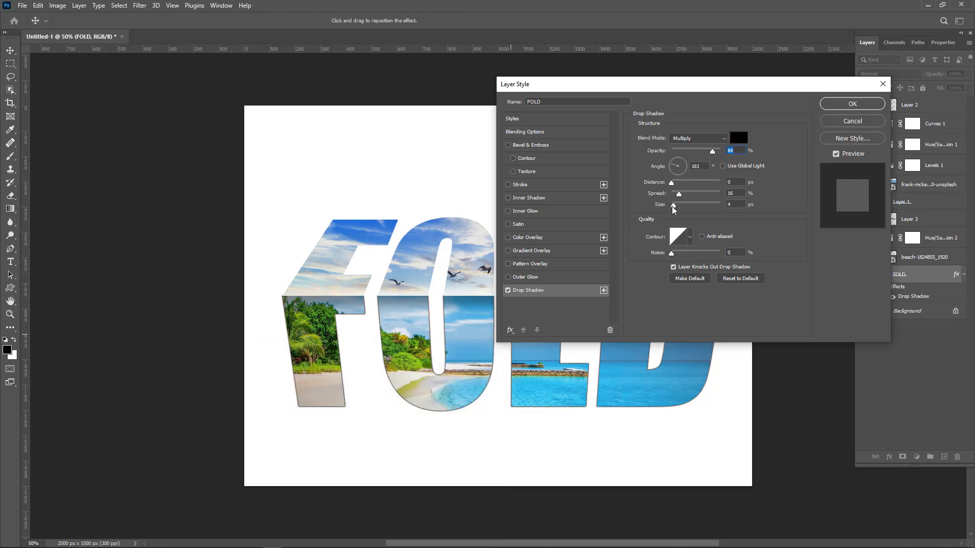
- Set the drop shadow to Multiply, 46% opacity, angle 113, distance 9, spread 16, size 13
{"action": "left_click_drag", "start_coordinate": [673, 206], "coordinate": [679, 206]}
{"action": "left_click_drag", "start_coordinate": [677, 167], "coordinate": [675, 182]}
{"action": "left_click_drag", "start_coordinate": [713, 151], "coordinate": [690, 150]}
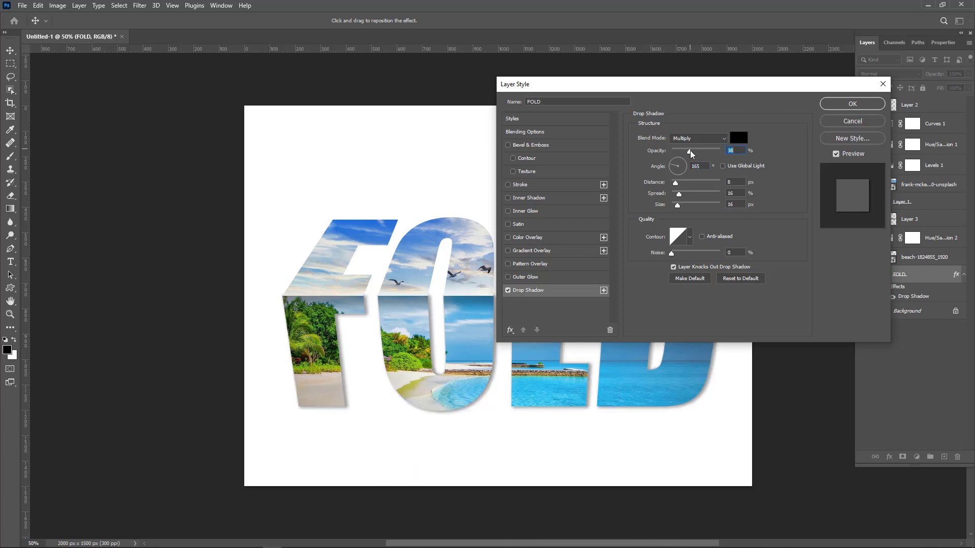
{"action": "left_click_drag", "start_coordinate": [676, 182], "coordinate": [673, 184]}
{"action": "left_click_drag", "start_coordinate": [698, 90], "coordinate": [779, 137]}
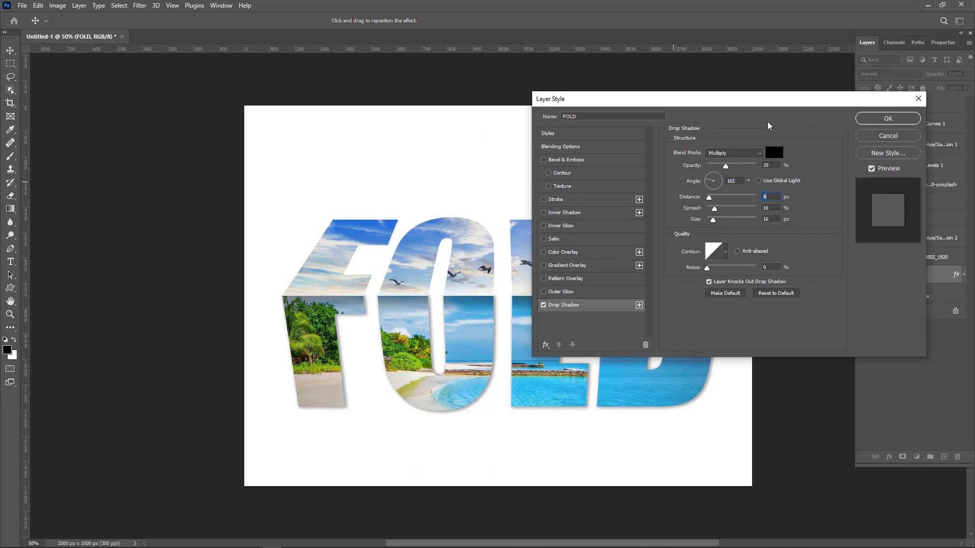
{"action": "left_click_drag", "start_coordinate": [760, 252], "coordinate": [759, 252]}
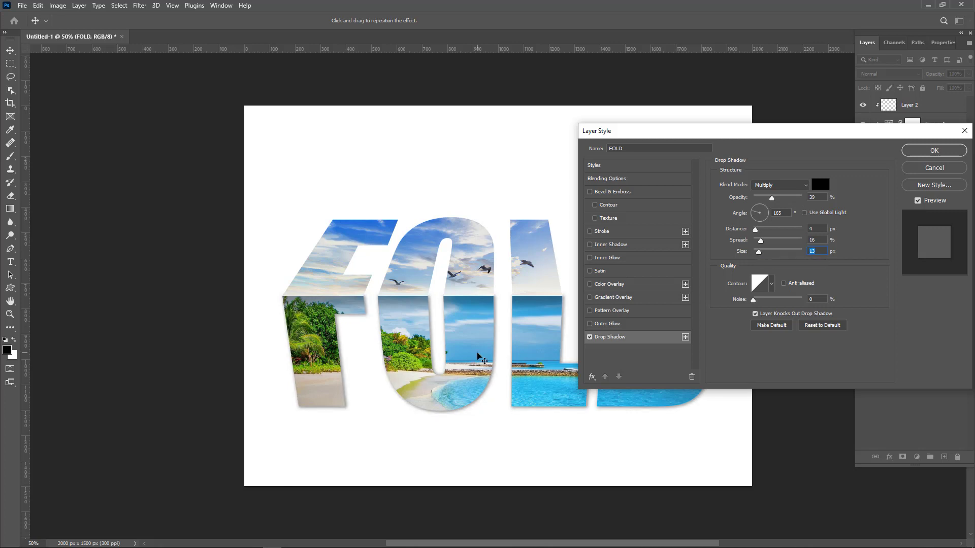
{"action": "left_click_drag", "start_coordinate": [477, 356], "coordinate": [479, 358]}
{"action": "left_click_drag", "start_coordinate": [773, 198], "coordinate": [778, 201]}
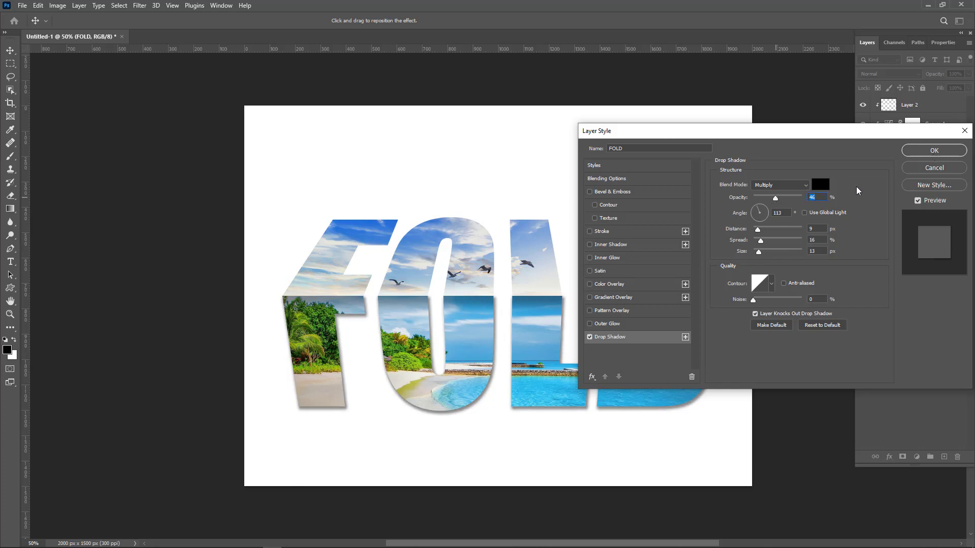
- Change the drop shadow colour to dark navy #00151f and apply the effect
{"action": "left_click", "coordinate": [820, 185]}
{"action": "left_click", "coordinate": [465, 313]}
{"action": "mouse_move", "coordinate": [457, 348]}
{"action": "left_mouse_down"}
{"action": "mouse_move", "coordinate": [420, 434]}
{"action": "mouse_move", "coordinate": [430, 310]}
{"action": "left_mouse_up"}
{"action": "type", "text": "001621"}
{"action": "left_click", "coordinate": [347, 447]}
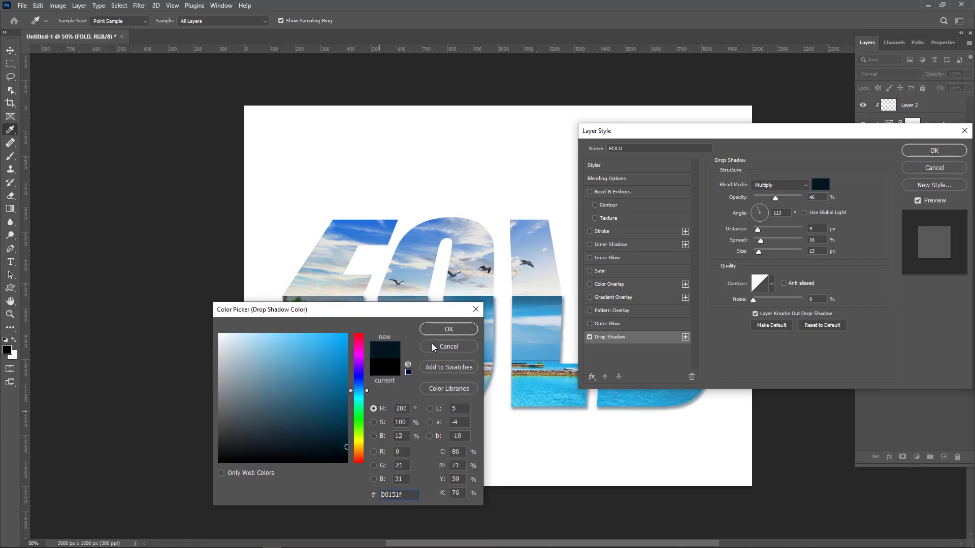
{"action": "left_click", "coordinate": [449, 329]}
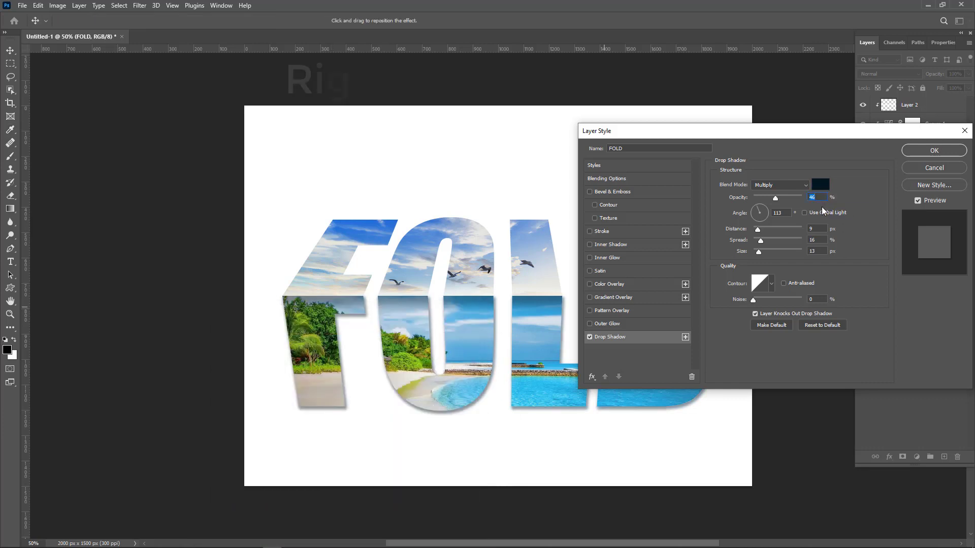
{"action": "left_click", "coordinate": [929, 151]}
- Copy FOLD's drop shadow layer style and paste it onto Layer 1
{"action": "right_click", "coordinate": [915, 297]}
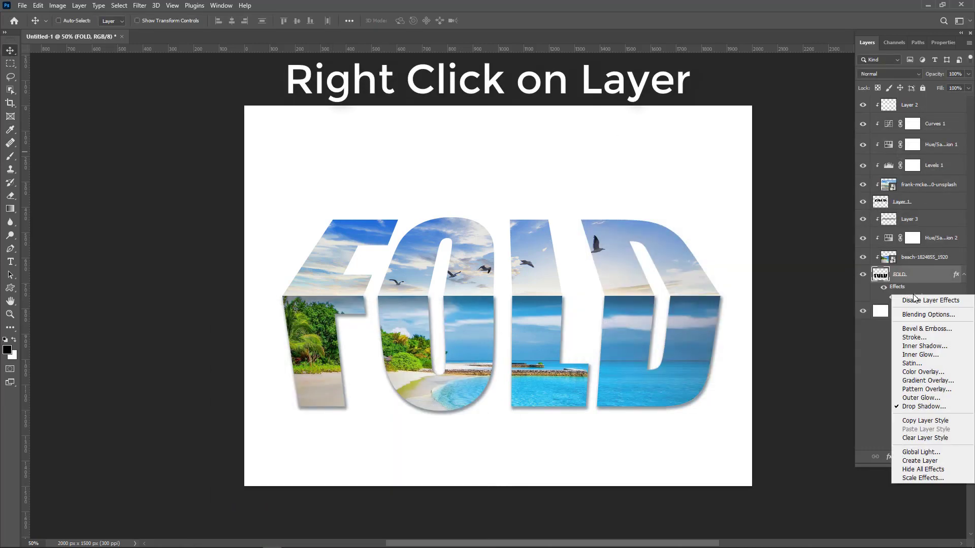
{"action": "left_click", "coordinate": [926, 421]}
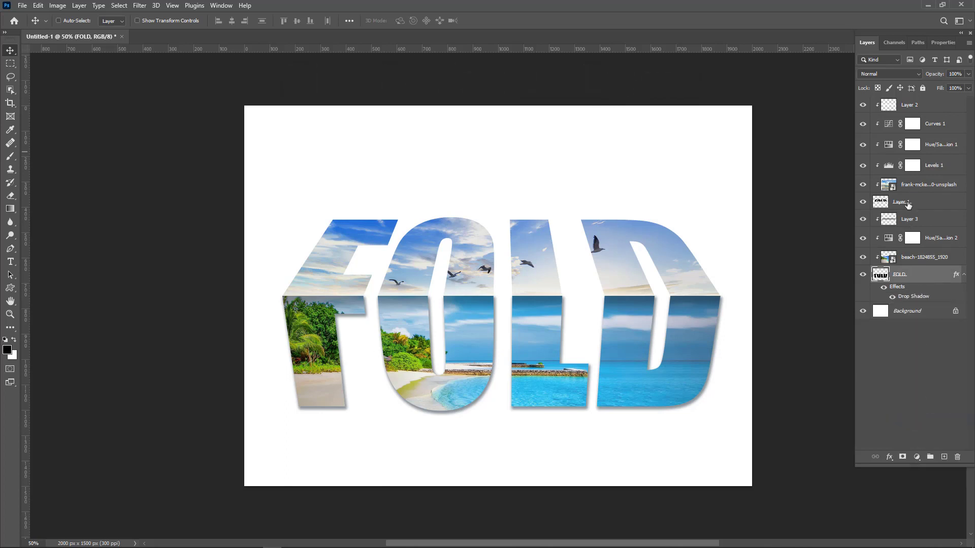
{"action": "left_click", "coordinate": [908, 204]}
{"action": "right_click", "coordinate": [908, 204]}
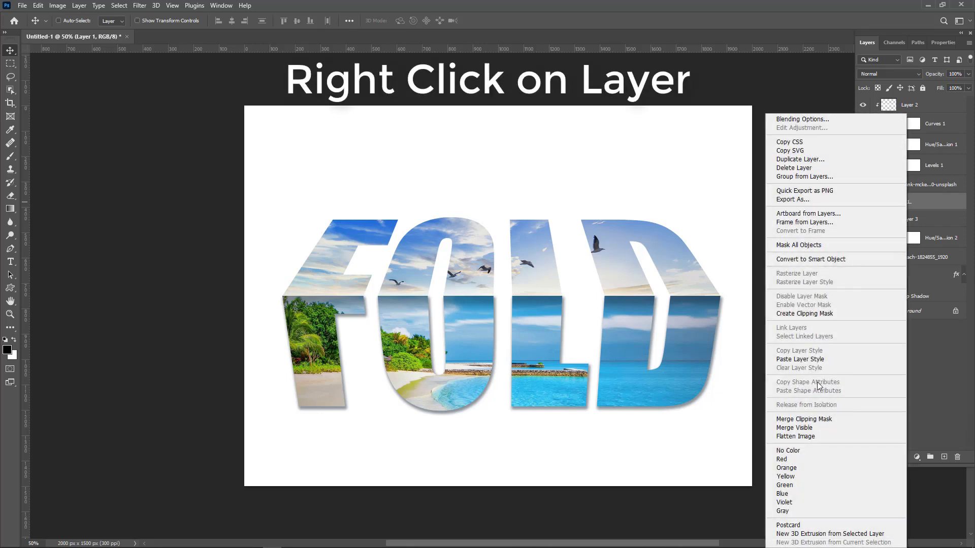
{"action": "left_click", "coordinate": [818, 359]}
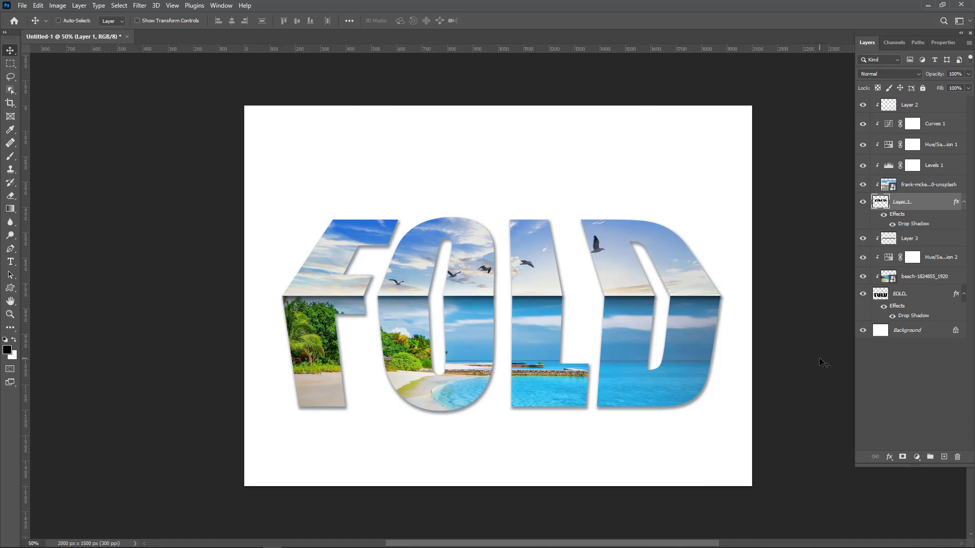
{"action": "left_click", "coordinate": [894, 331]}
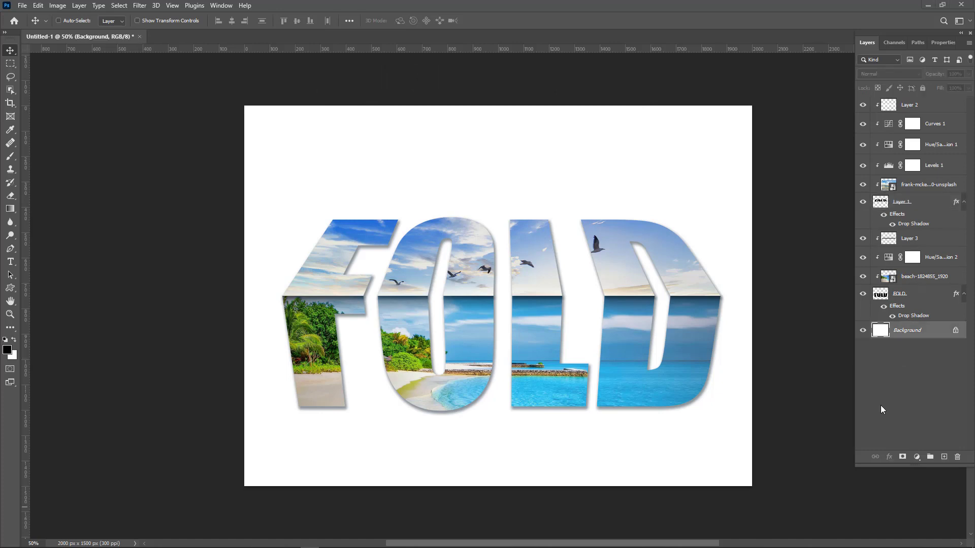
- Add a radial Blues-preset Gradient Fill layer above the background, scaled to 152%
{"action": "left_click", "coordinate": [922, 459]}
{"action": "left_click", "coordinate": [916, 289]}
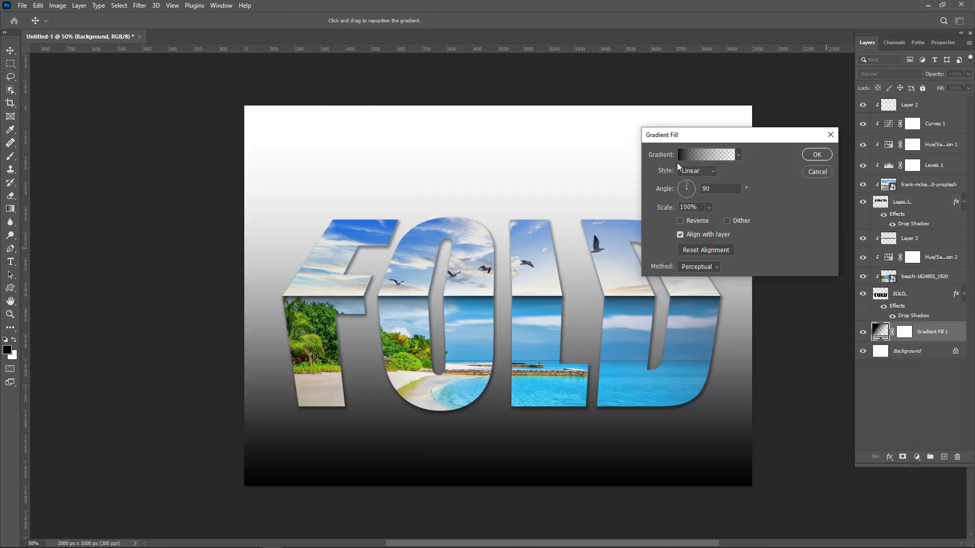
{"action": "left_click", "coordinate": [703, 155]}
{"action": "left_click", "coordinate": [607, 227]}
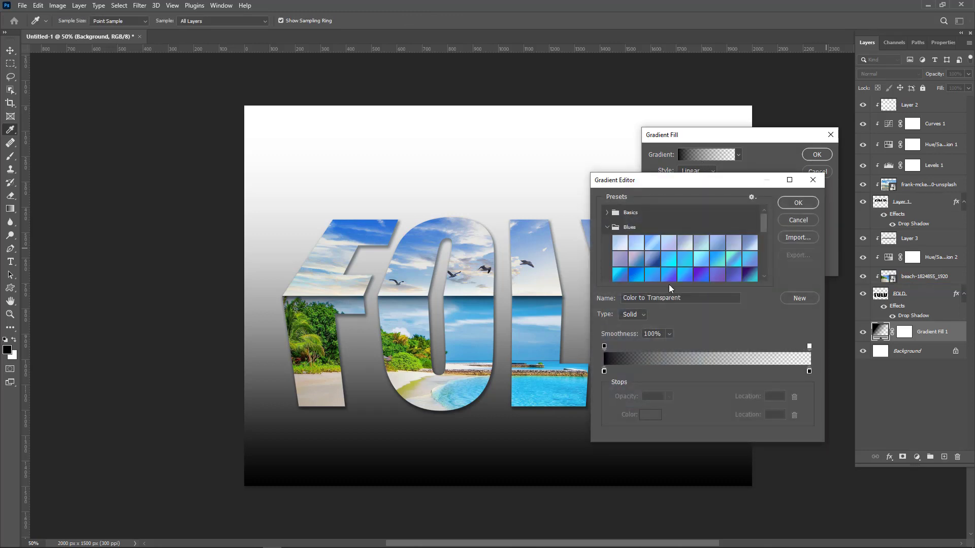
{"action": "left_click", "coordinate": [669, 274]}
{"action": "left_click", "coordinate": [798, 203]}
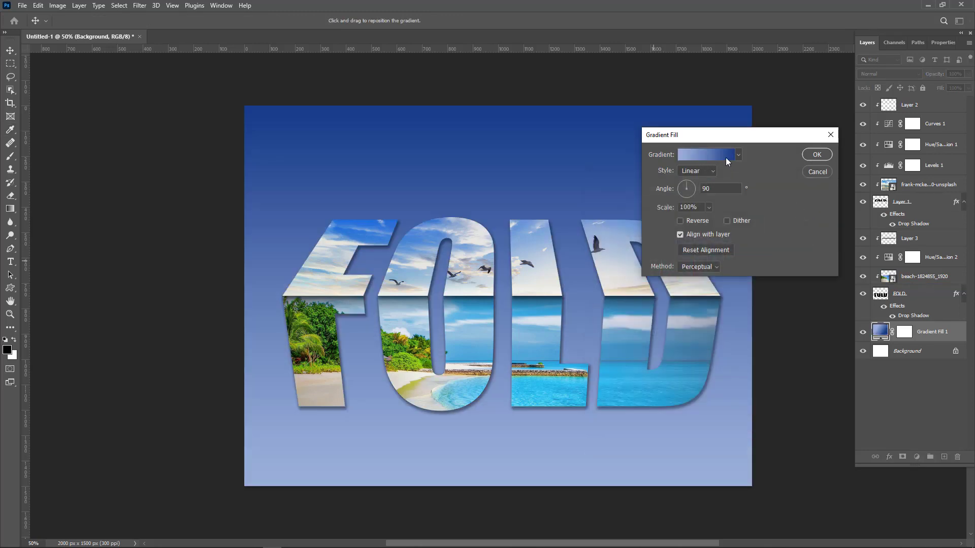
{"action": "left_click", "coordinate": [698, 171]}
{"action": "left_click", "coordinate": [694, 190]}
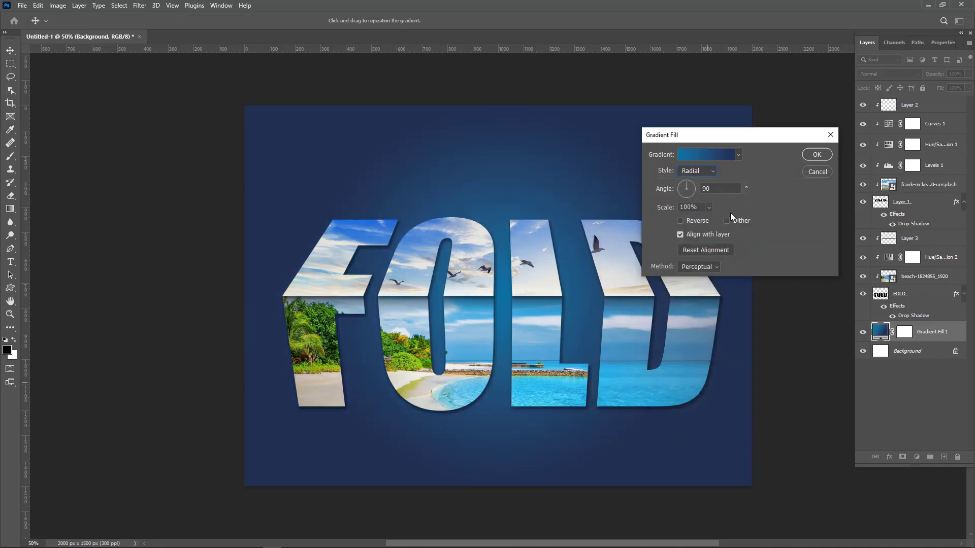
{"action": "left_click_drag", "start_coordinate": [709, 219], "coordinate": [713, 220]}
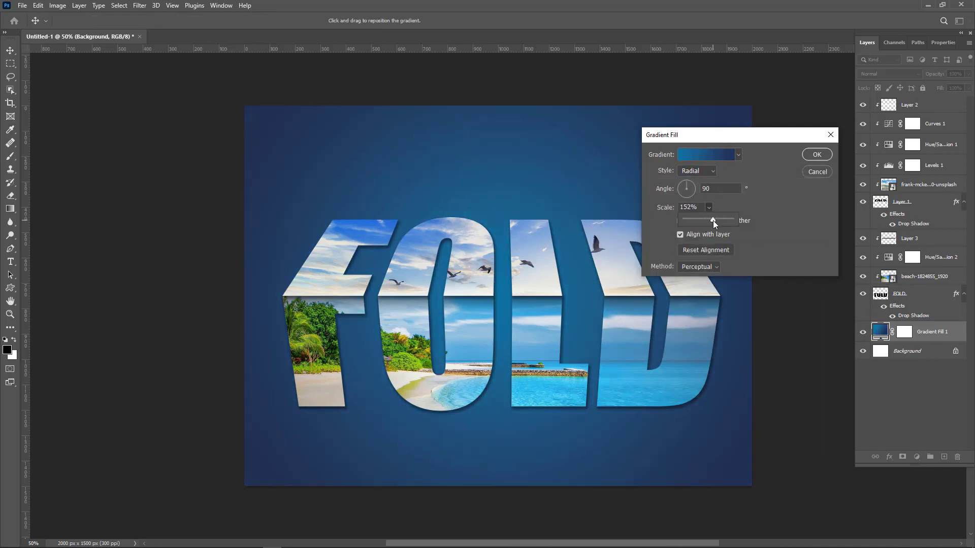
- Darken the gradient's outer stop to navy, enlarge the radial scale, and apply the fill
{"action": "left_click", "coordinate": [706, 155]}
{"action": "left_click", "coordinate": [809, 371]}
{"action": "left_click", "coordinate": [650, 415]}
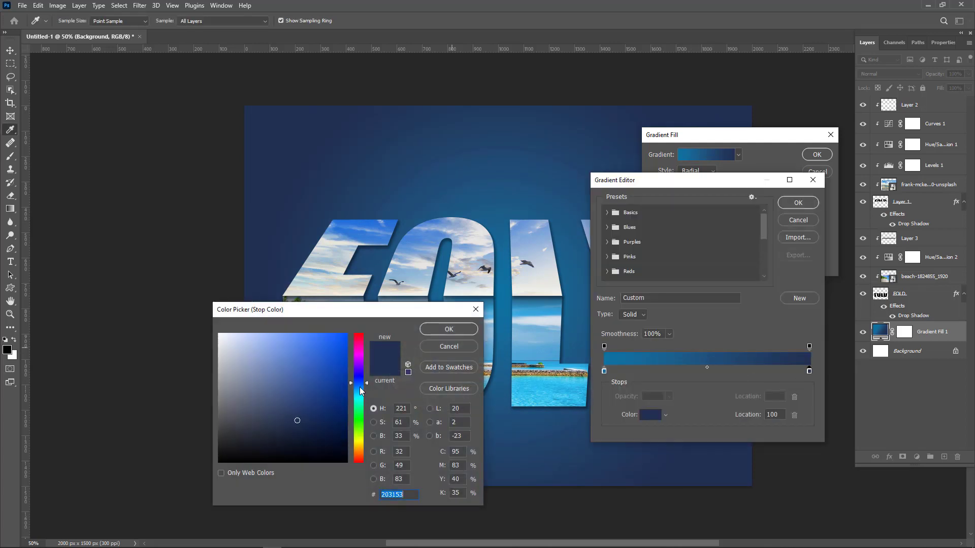
{"action": "left_click", "coordinate": [328, 427]}
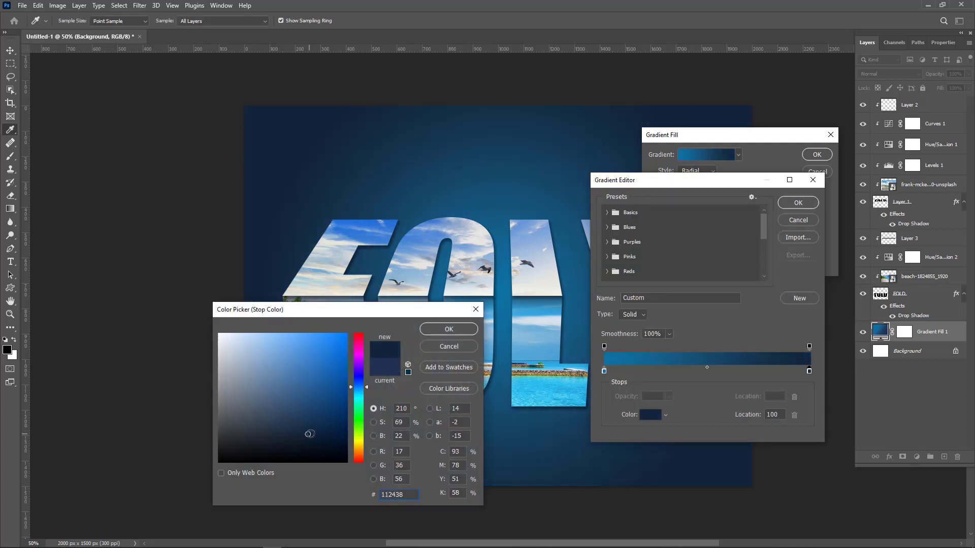
{"action": "key", "text": "Return"}
{"action": "left_click", "coordinate": [798, 203]}
{"action": "left_click", "coordinate": [709, 207]}
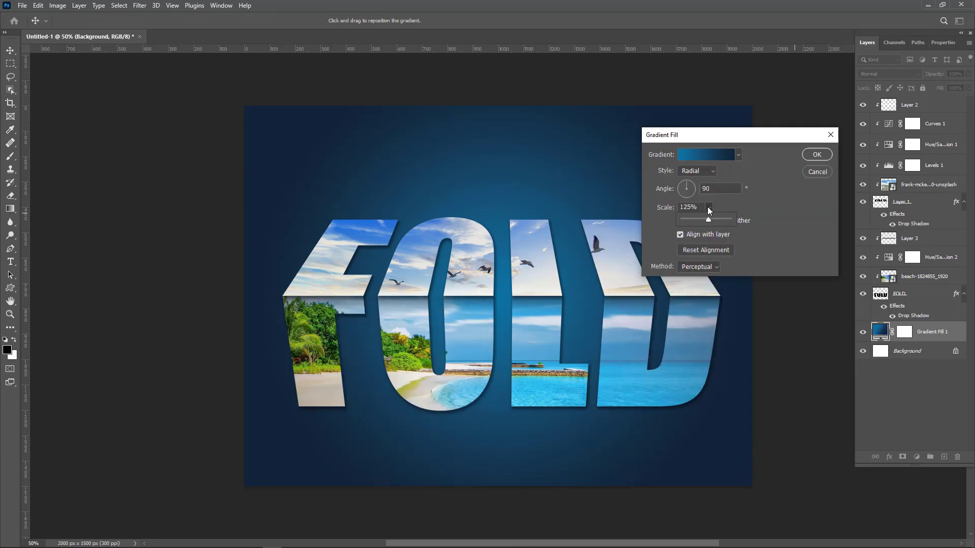
{"action": "left_click_drag", "start_coordinate": [711, 220], "coordinate": [709, 221]}
{"action": "left_click", "coordinate": [817, 150]}
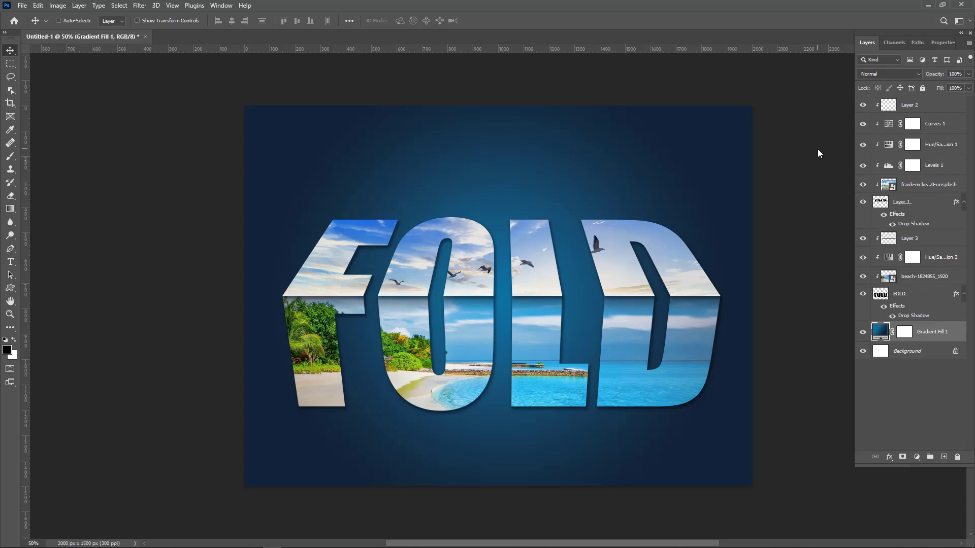